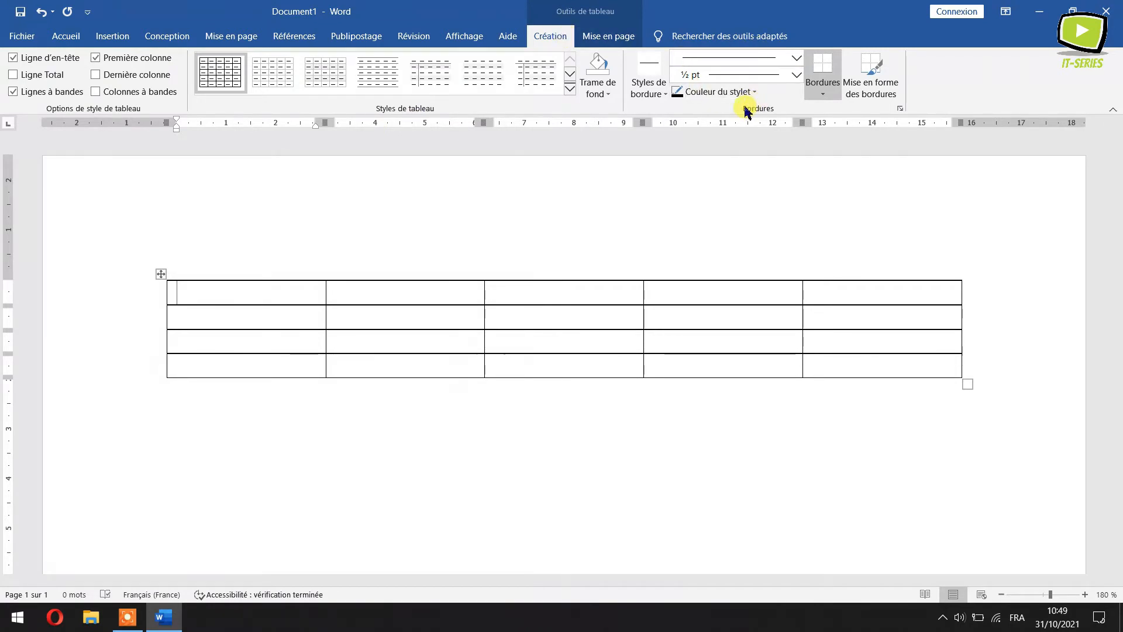
Choose the green 1 ½ pt theme border style and paint it along the table's entire top border.
{"action": "left_click", "coordinate": [161, 275]}
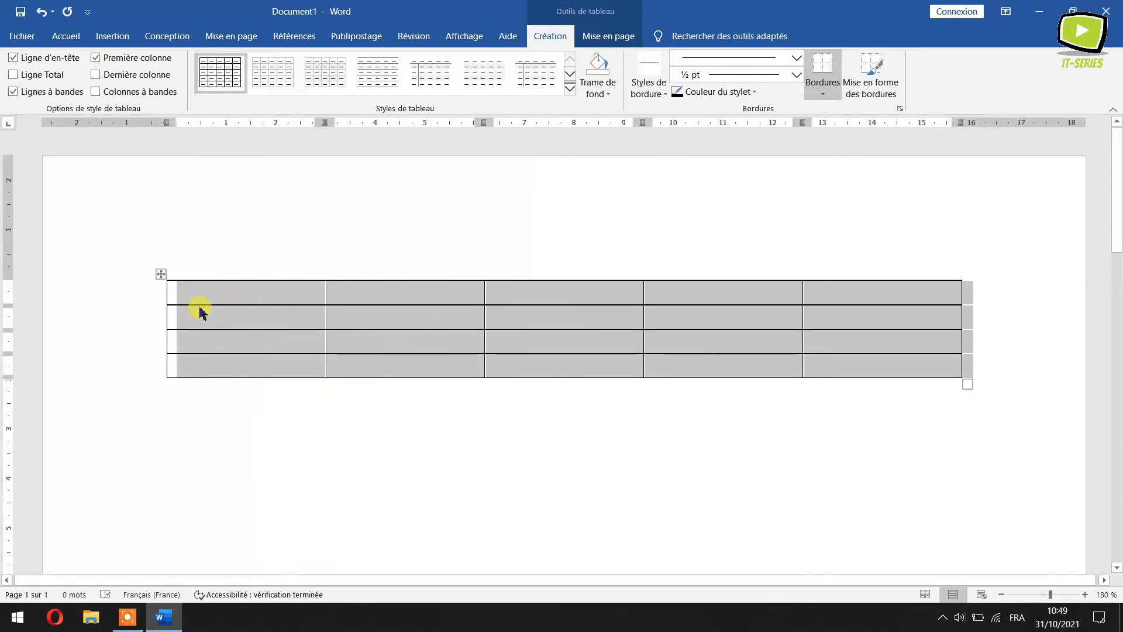
{"action": "left_click", "coordinate": [669, 96]}
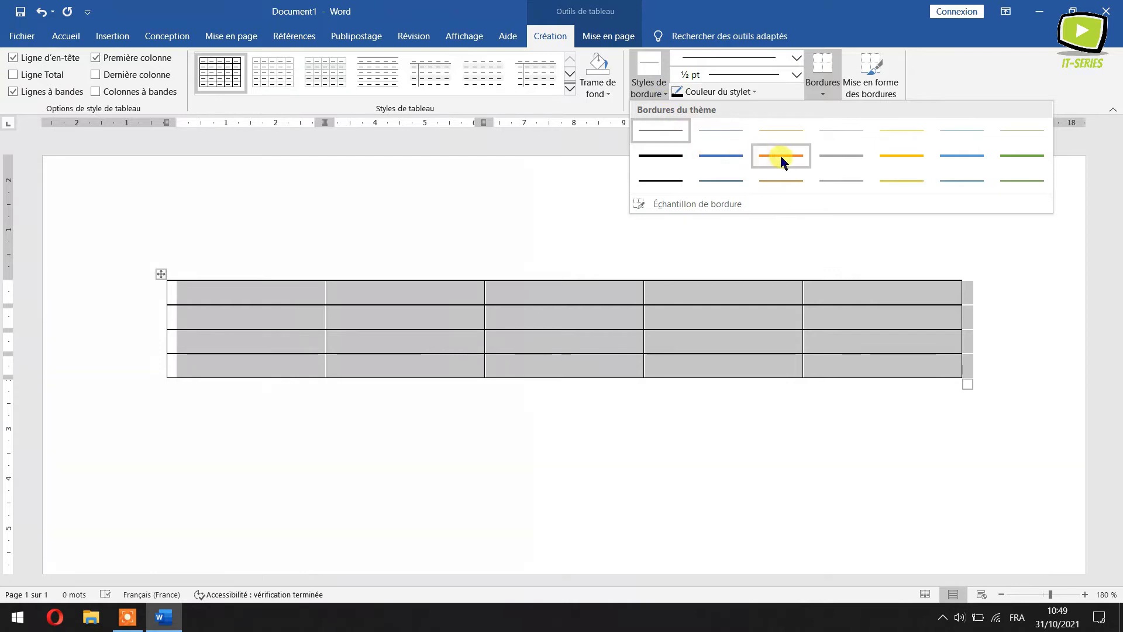
{"action": "left_click", "coordinate": [1017, 155]}
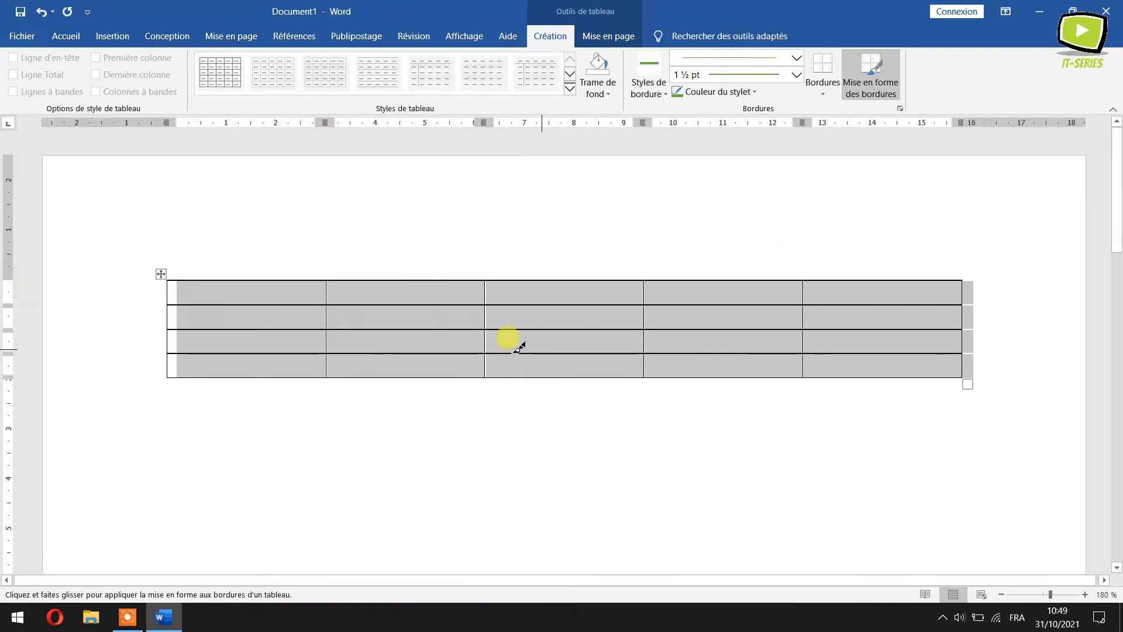
{"action": "left_click", "coordinate": [517, 278]}
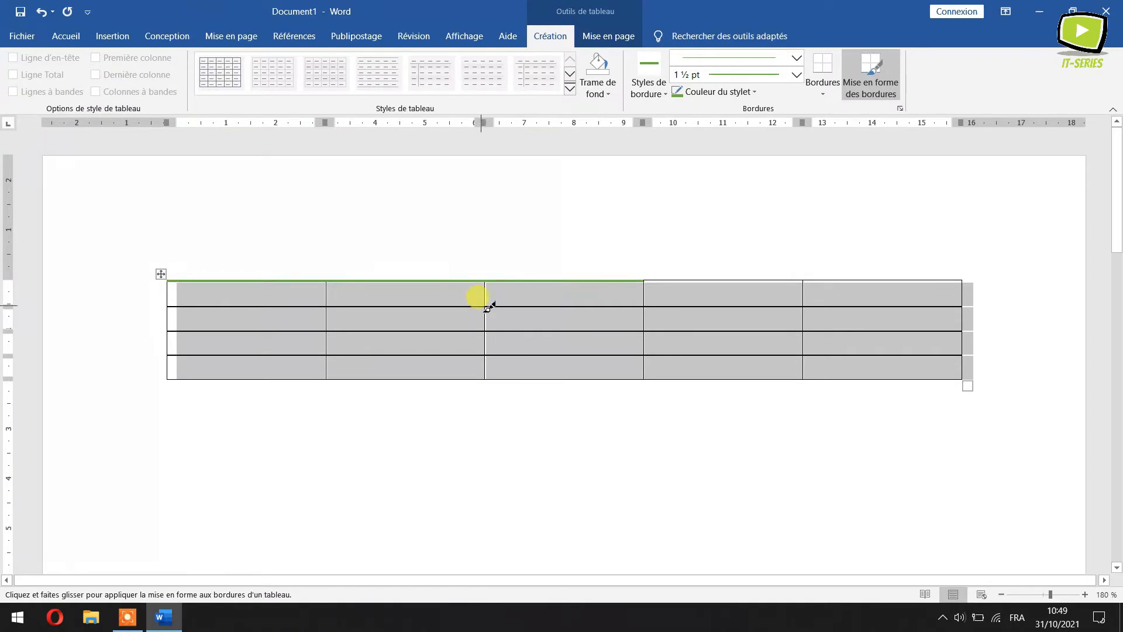
{"action": "left_click", "coordinate": [506, 327]}
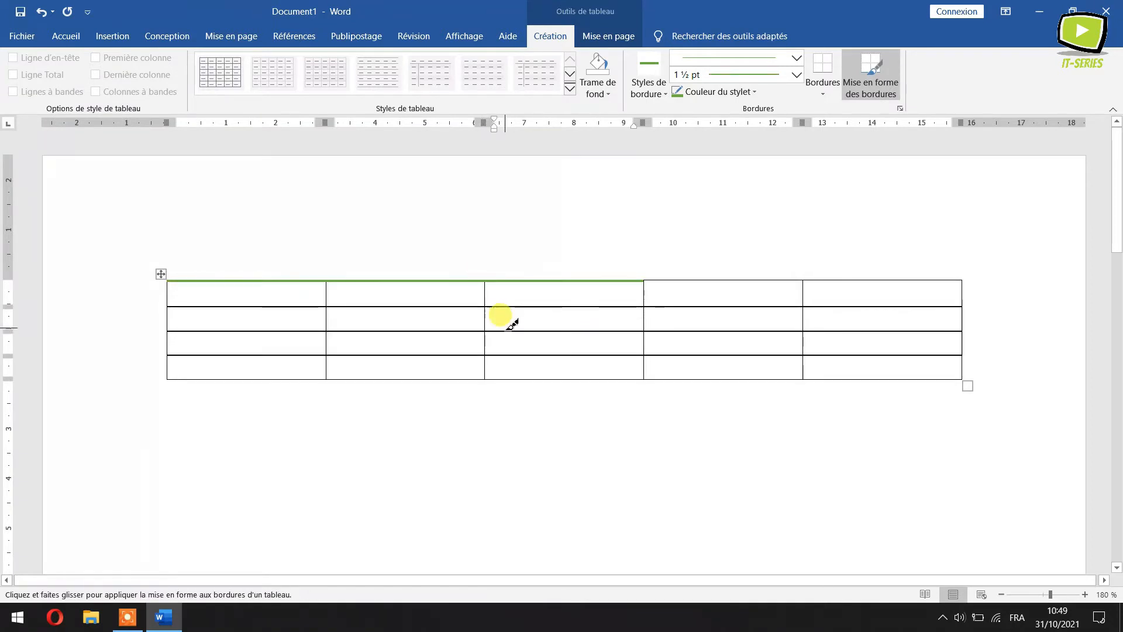
{"action": "left_click", "coordinate": [755, 278]}
{"action": "left_click", "coordinate": [819, 280]}
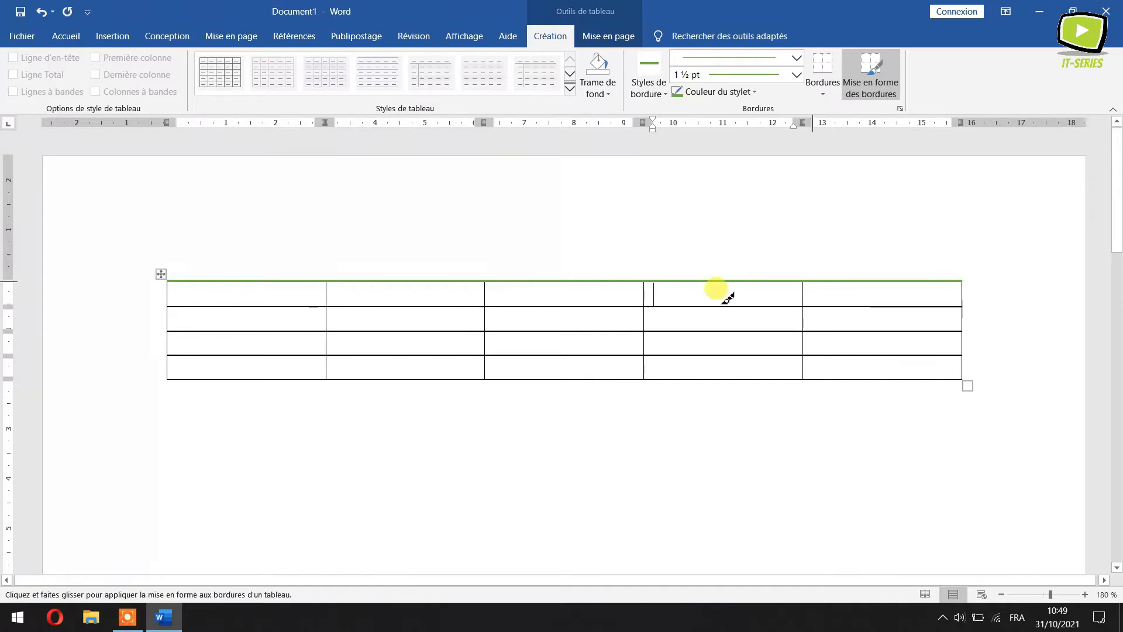
Paint green the line below row one in columns 1 to 4, below row two in columns 2 and 3, and below row three in column 1.
{"action": "left_click", "coordinate": [608, 306]}
{"action": "left_click", "coordinate": [603, 331]}
{"action": "left_click", "coordinate": [283, 358]}
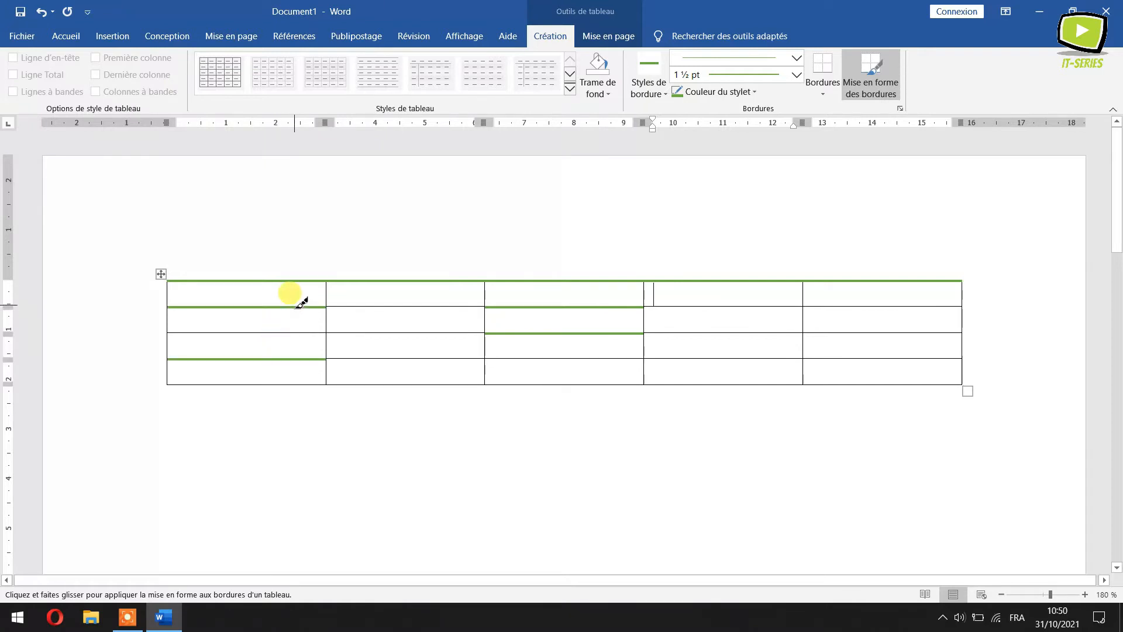
{"action": "left_click", "coordinate": [362, 332]}
{"action": "left_click", "coordinate": [370, 306]}
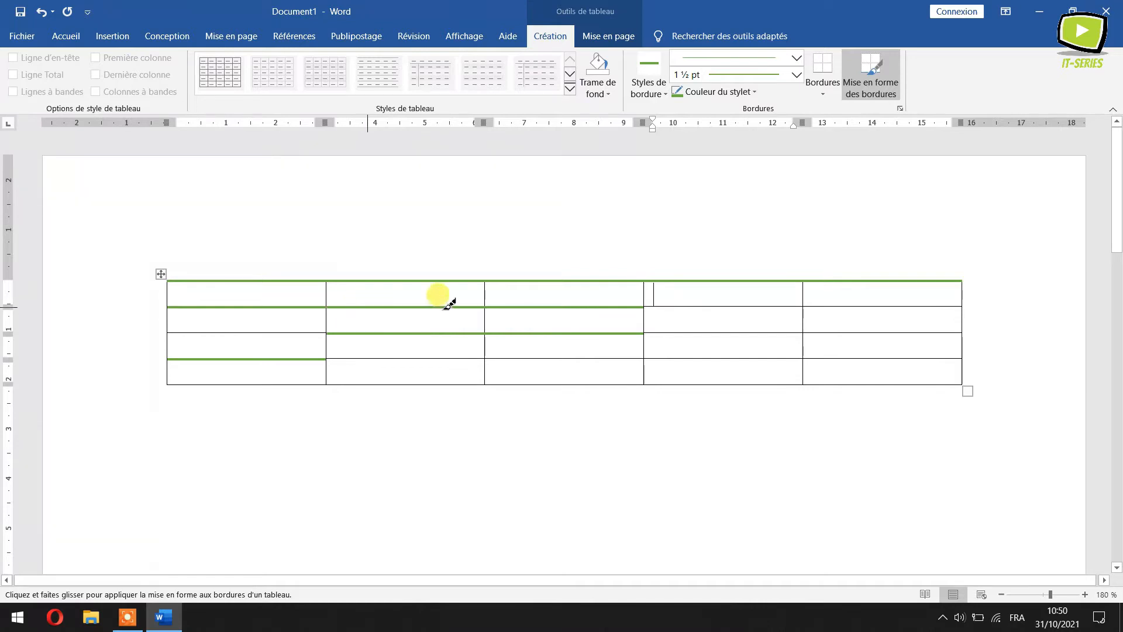
{"action": "left_click", "coordinate": [728, 301]}
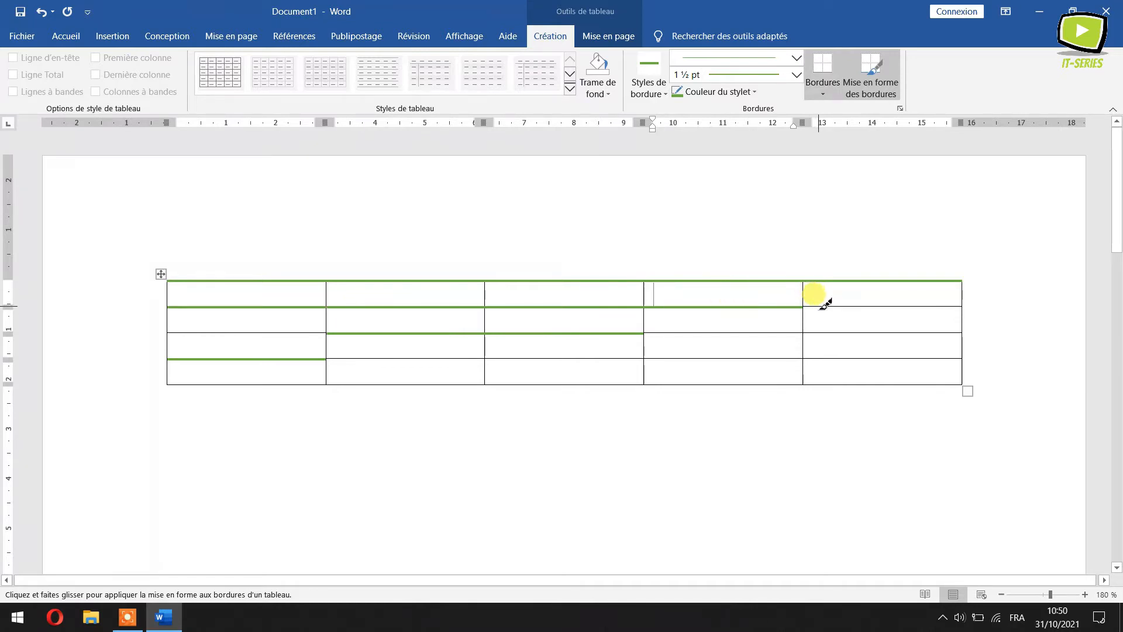
Apply all borders in the green 1 ½ pt style to the first row's fourth cell and to the whole table.
{"action": "left_click", "coordinate": [824, 93]}
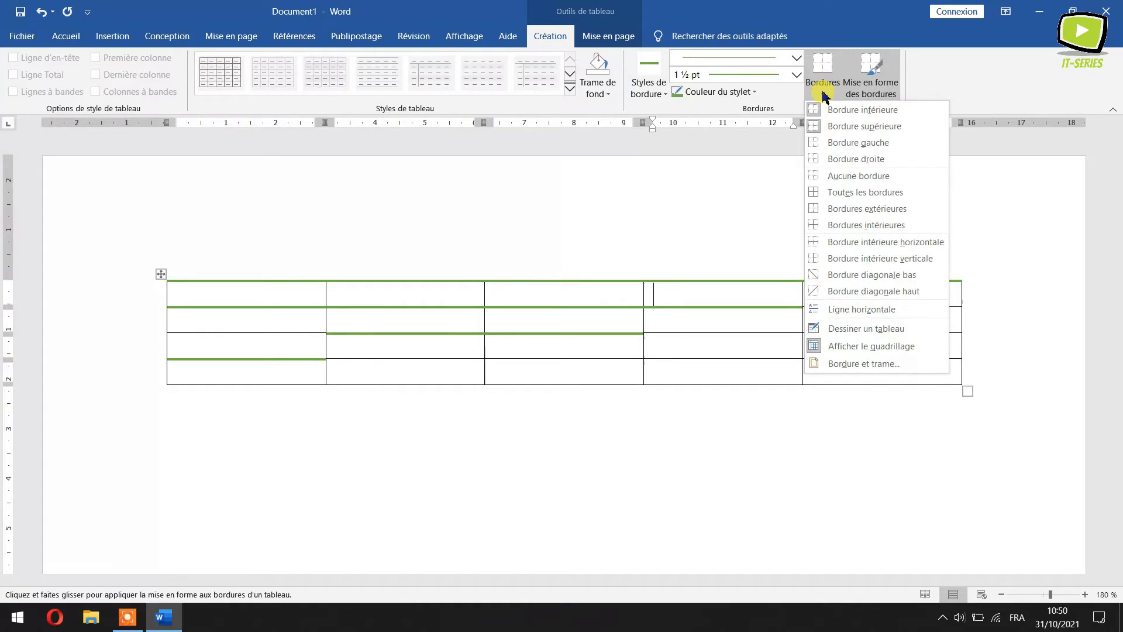
{"action": "left_click", "coordinate": [826, 192]}
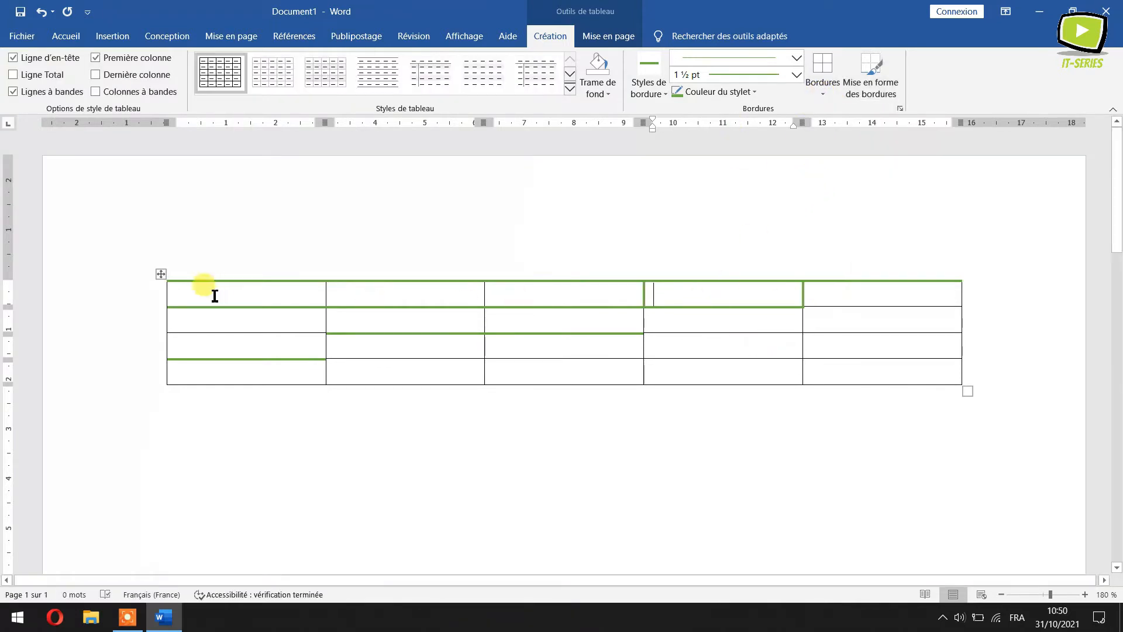
{"action": "left_click", "coordinate": [161, 274]}
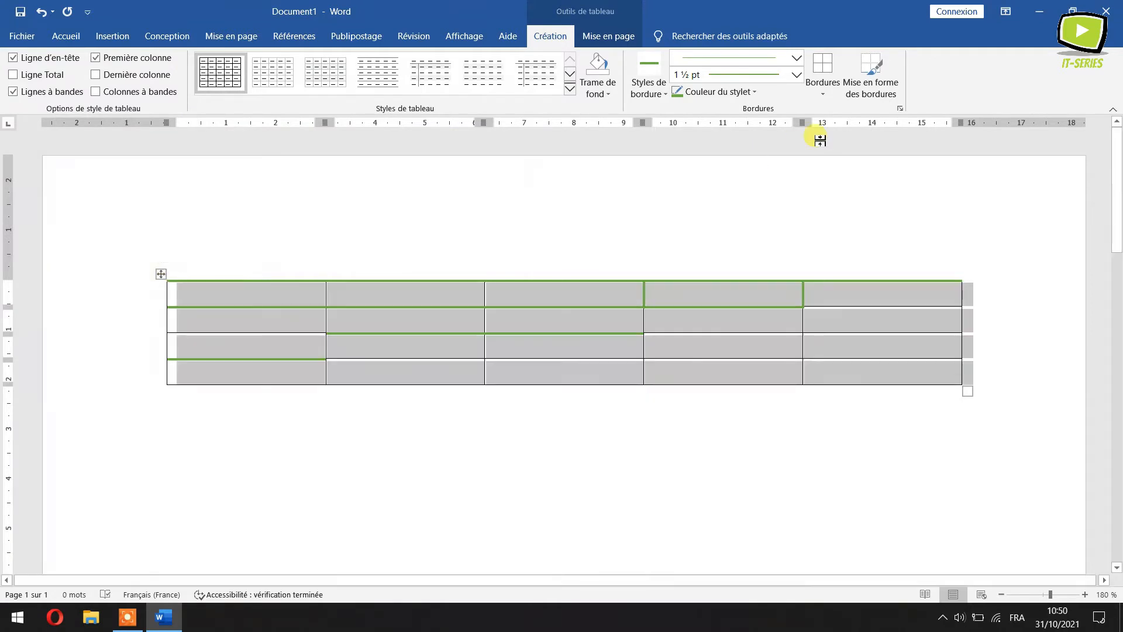
{"action": "left_click", "coordinate": [834, 97]}
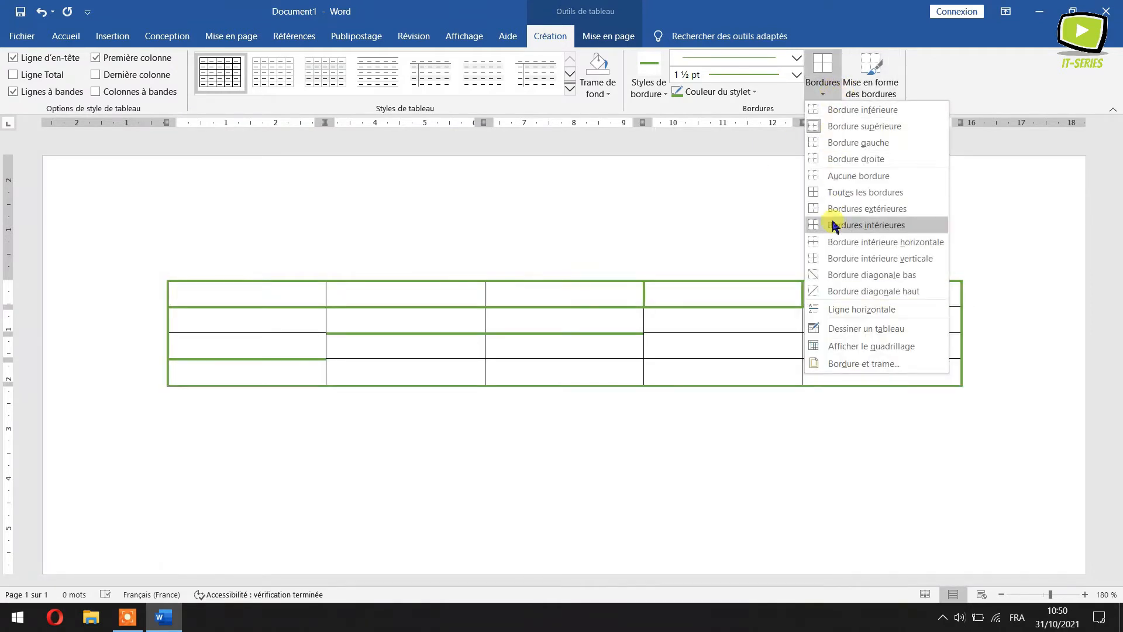
{"action": "left_click", "coordinate": [826, 193]}
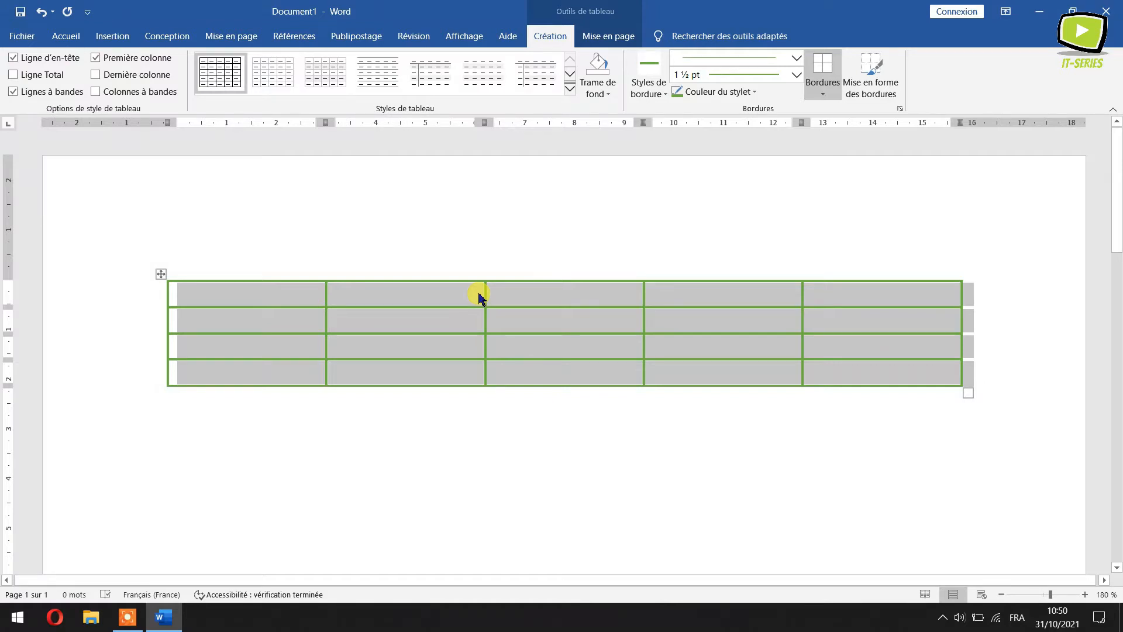
{"action": "left_click", "coordinate": [823, 95]}
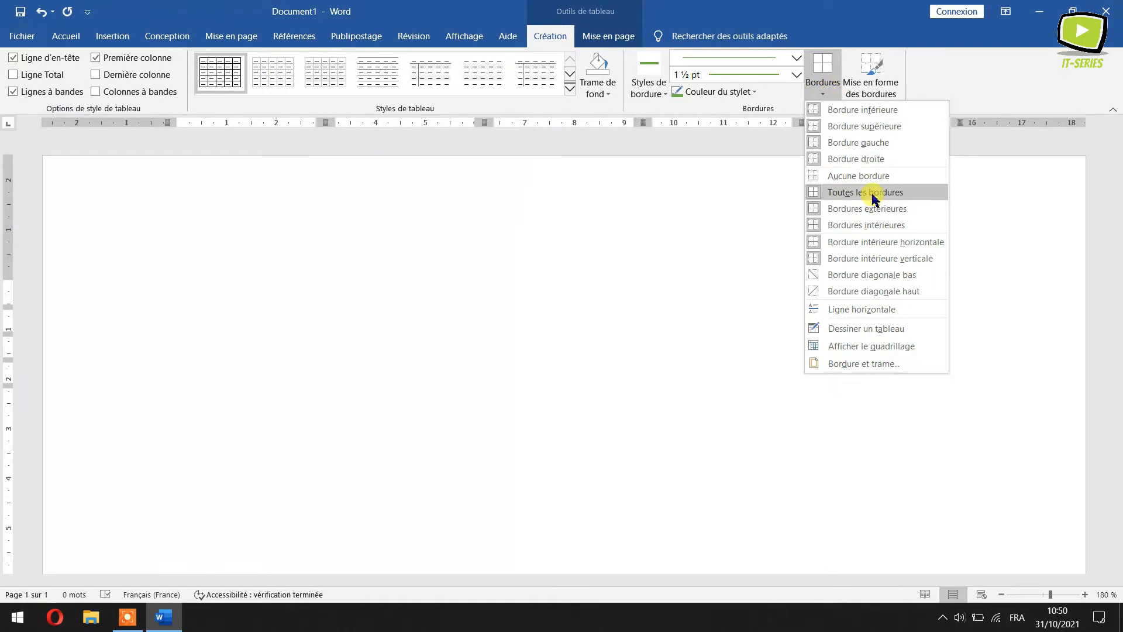
{"action": "left_click", "coordinate": [945, 76]}
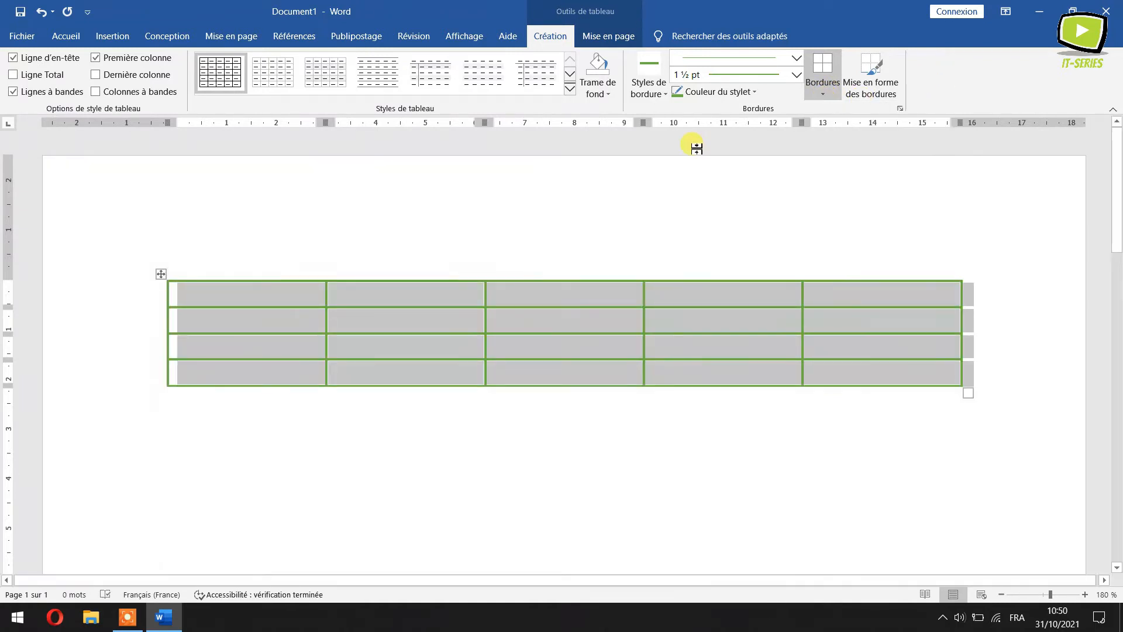
{"action": "left_click", "coordinate": [494, 445]}
{"action": "left_click", "coordinate": [462, 313]}
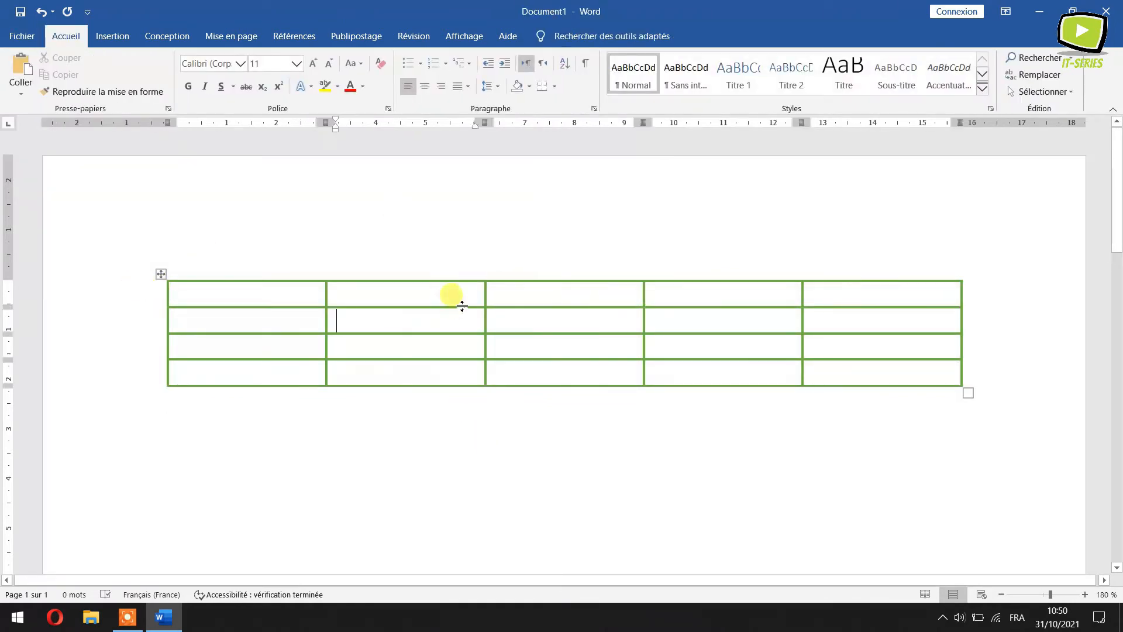
Apply the light orange ½ pt theme border style to all borders of the whole table.
{"action": "left_click", "coordinate": [550, 36]}
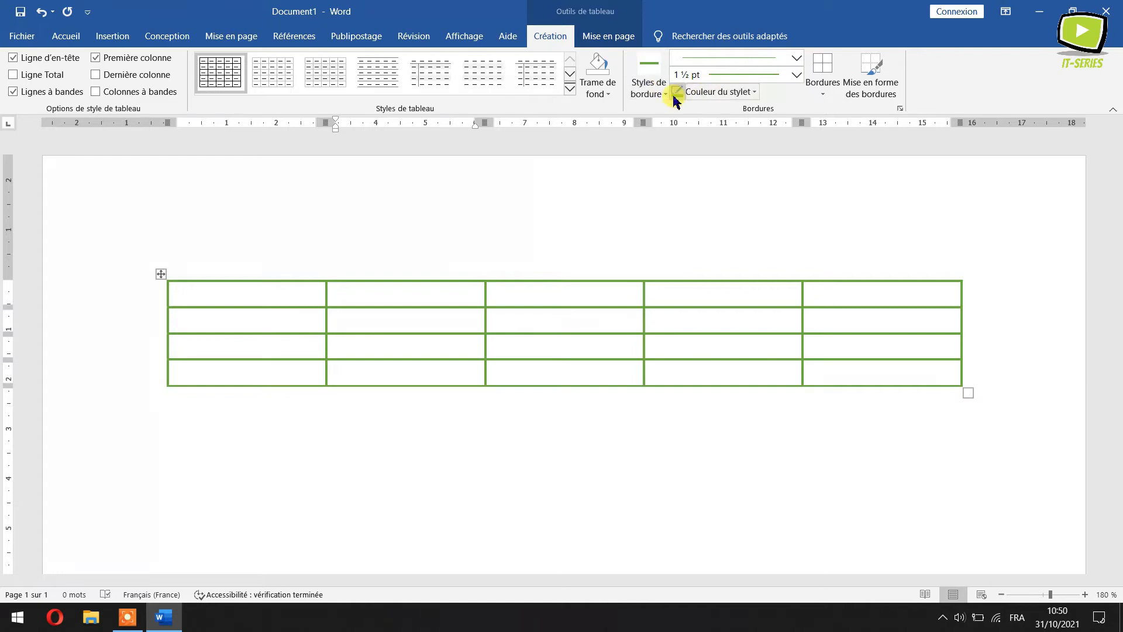
{"action": "left_click", "coordinate": [161, 275]}
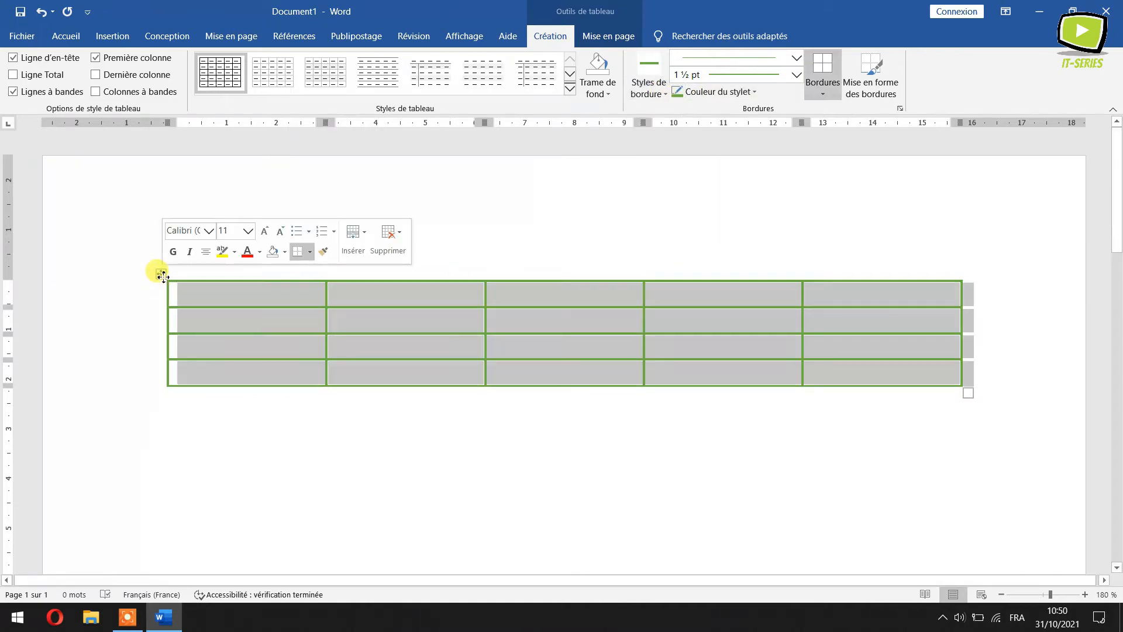
{"action": "left_click", "coordinate": [667, 97]}
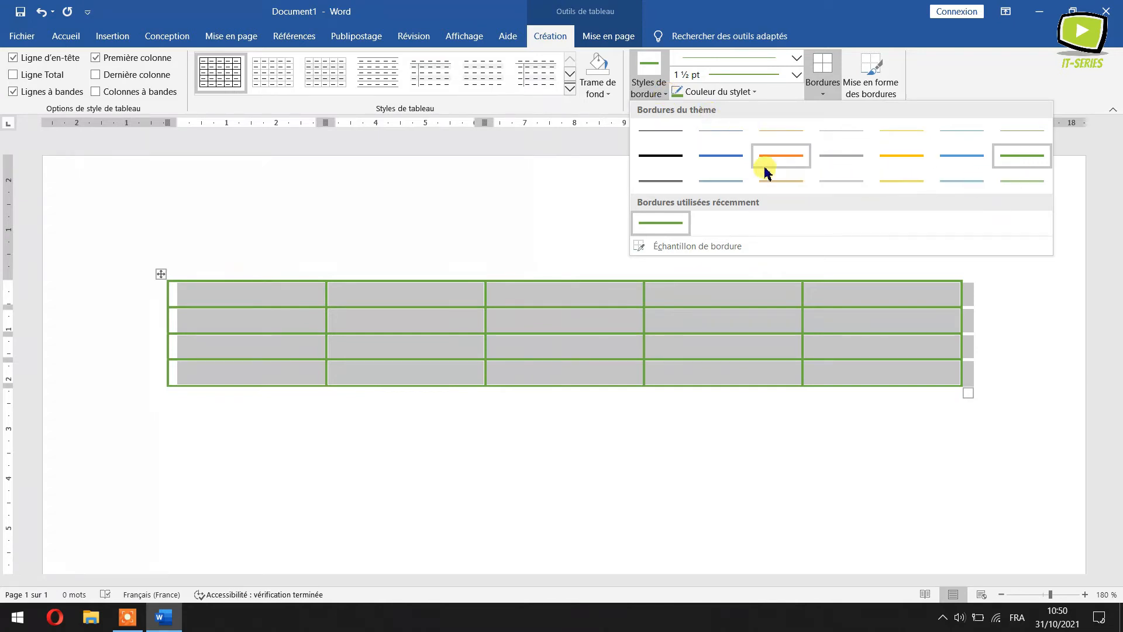
{"action": "left_click", "coordinate": [787, 184]}
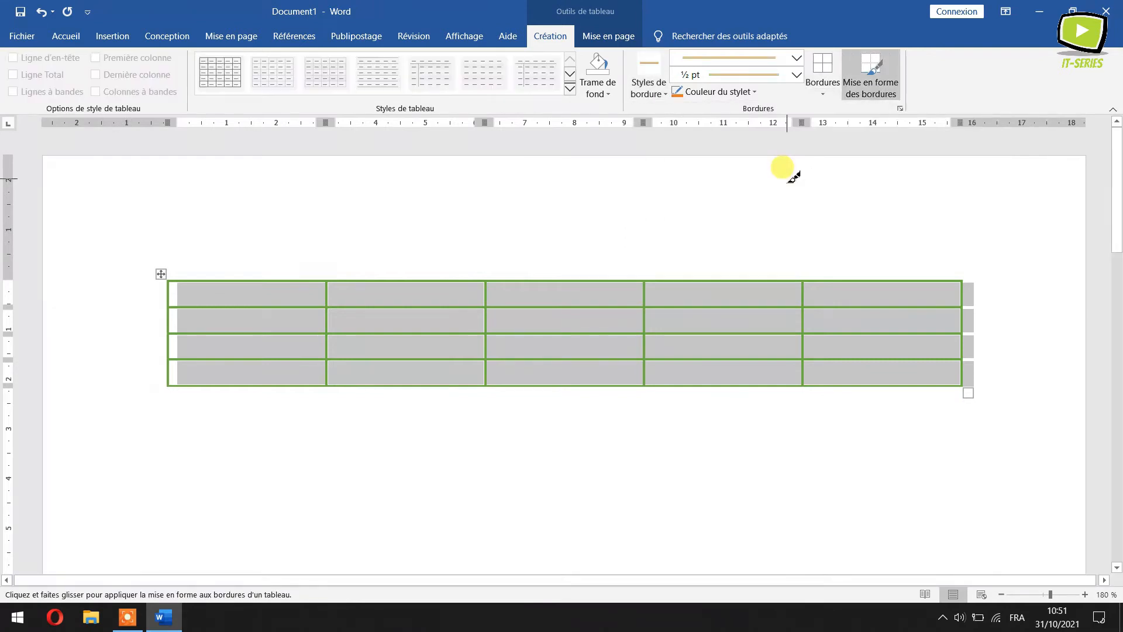
{"action": "left_click", "coordinate": [822, 92]}
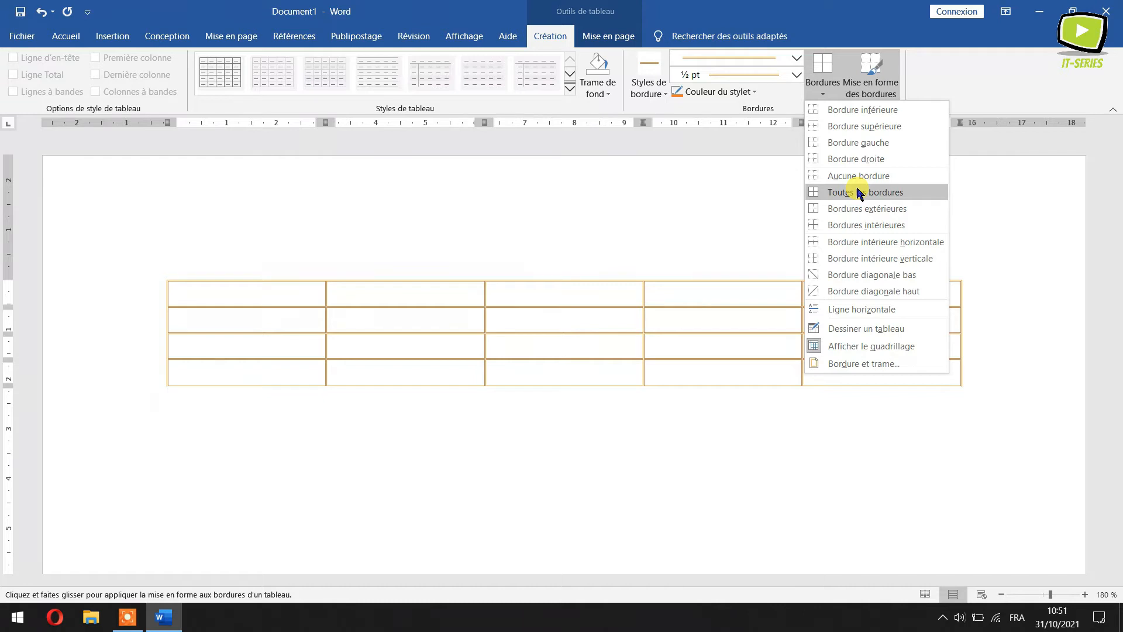
{"action": "left_click", "coordinate": [860, 193]}
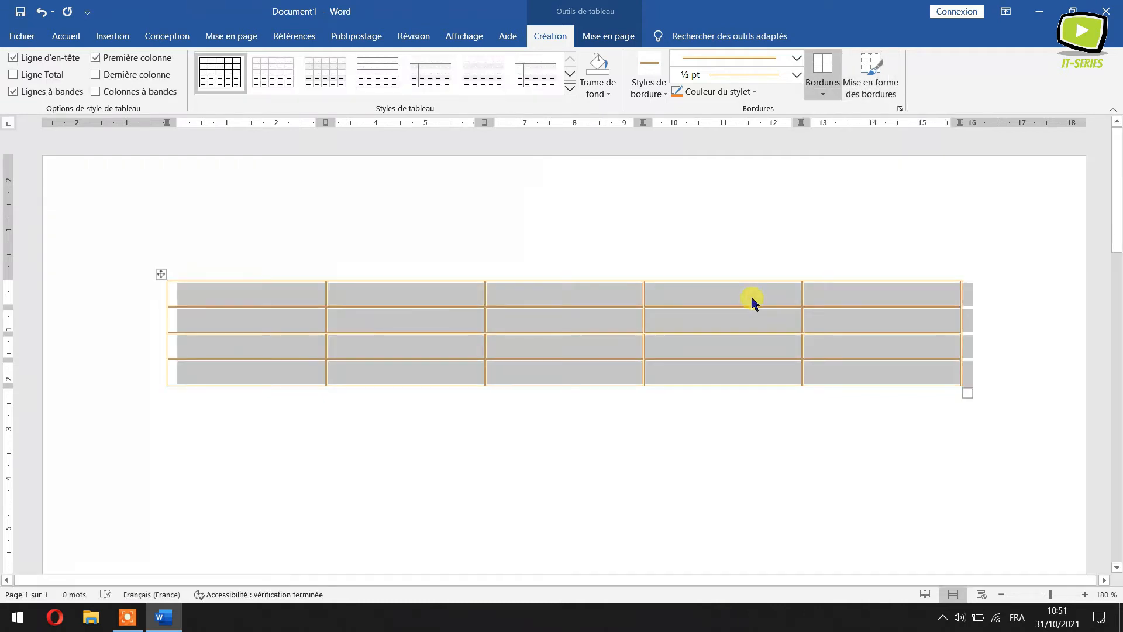
Change the pen's line style to the double wavy line and apply it to all borders of the whole table.
{"action": "left_click", "coordinate": [684, 299]}
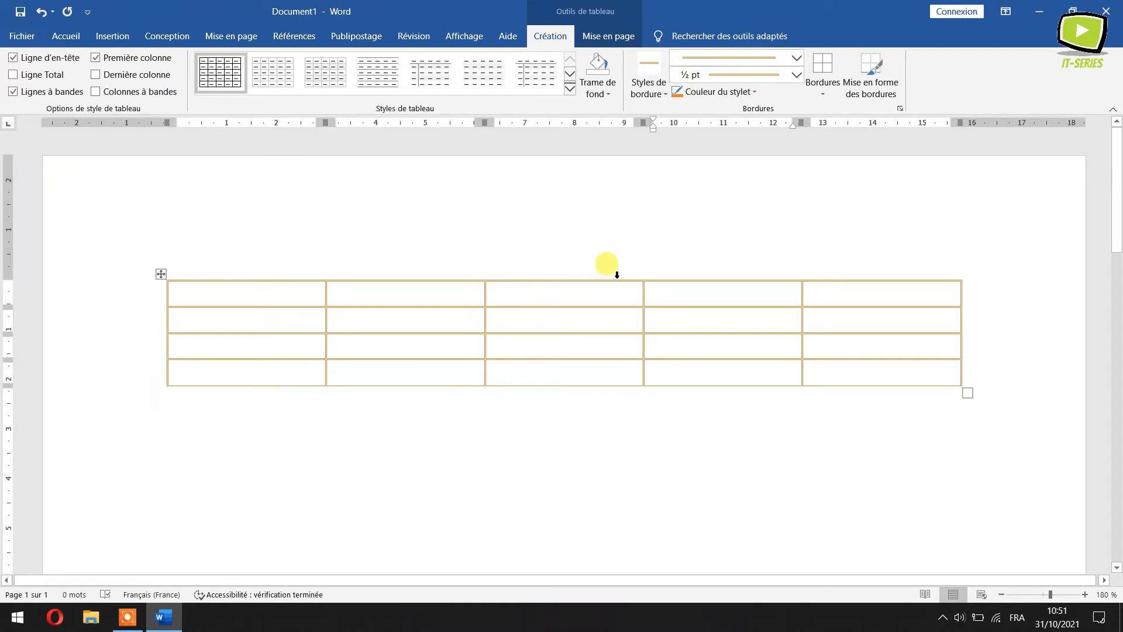
{"action": "left_click", "coordinate": [161, 273]}
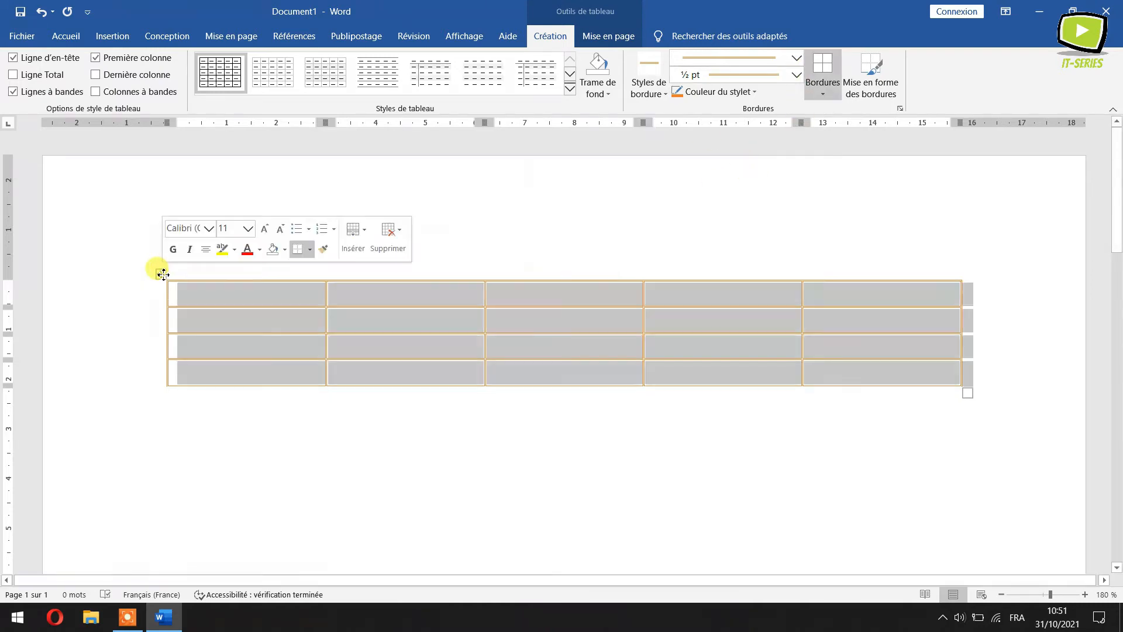
{"action": "left_click", "coordinate": [797, 58]}
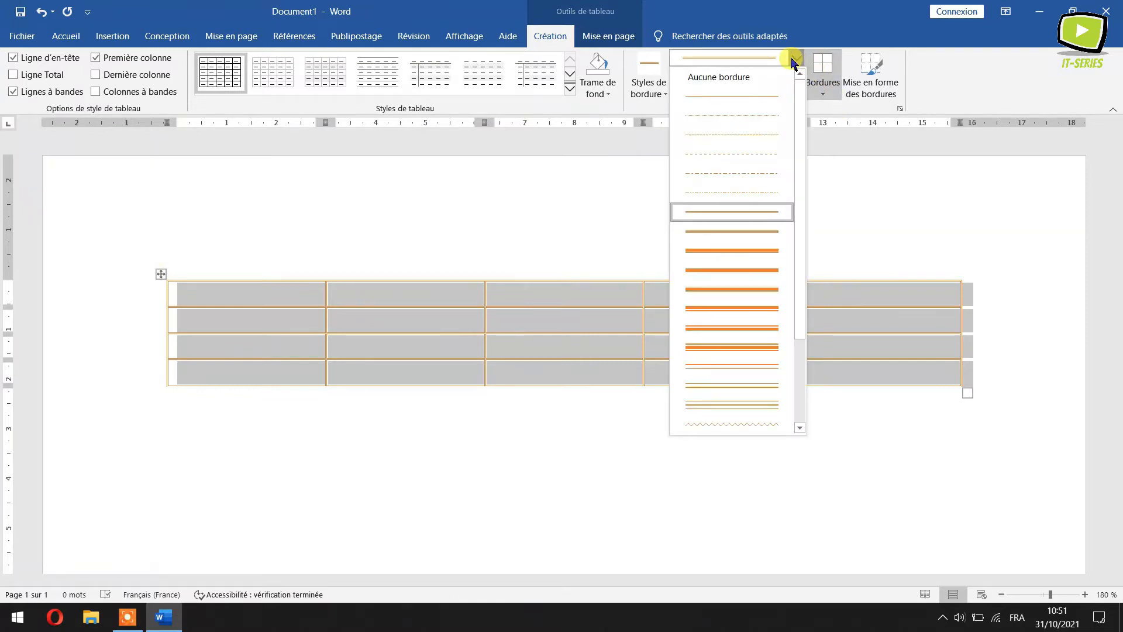
{"action": "left_click_drag", "start_coordinate": [800, 102], "coordinate": [805, 162]}
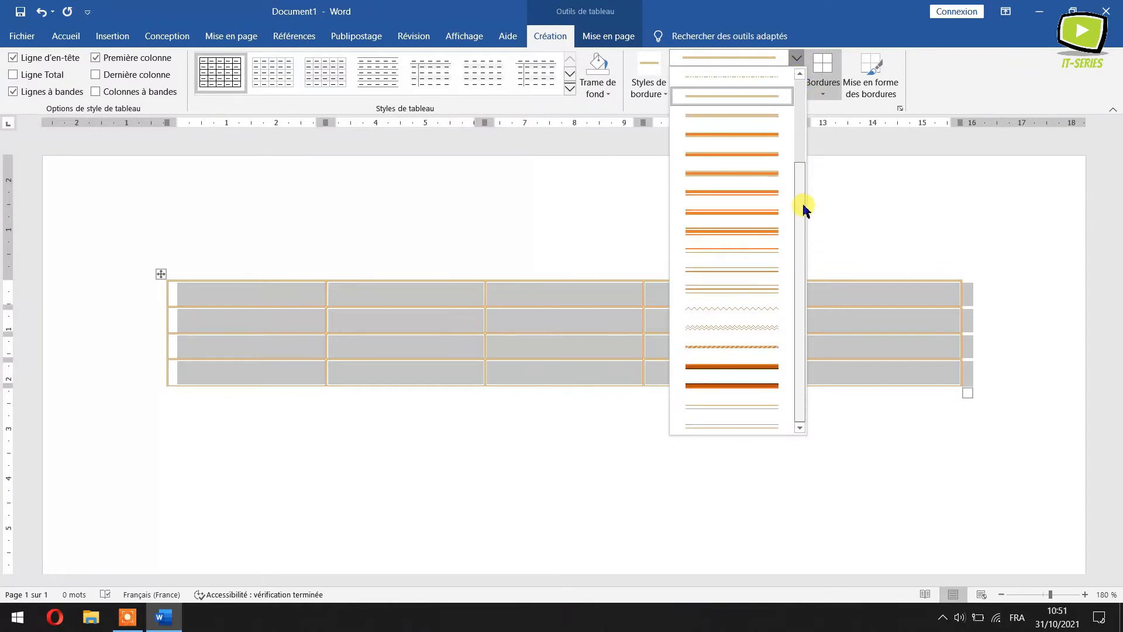
{"action": "left_click", "coordinate": [747, 326]}
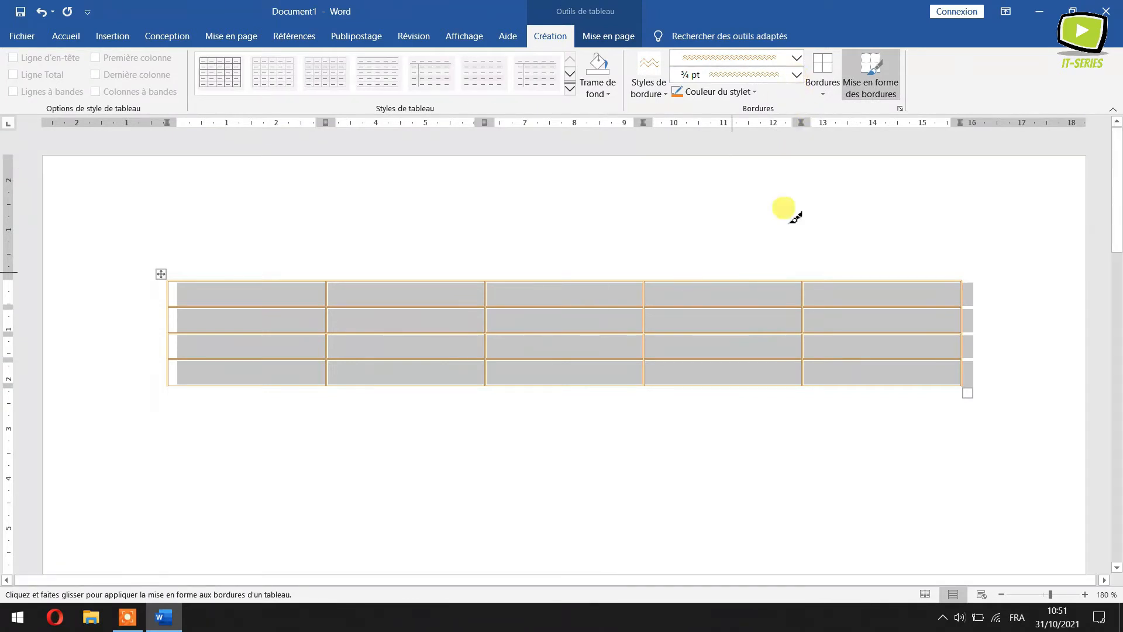
{"action": "left_click", "coordinate": [826, 98]}
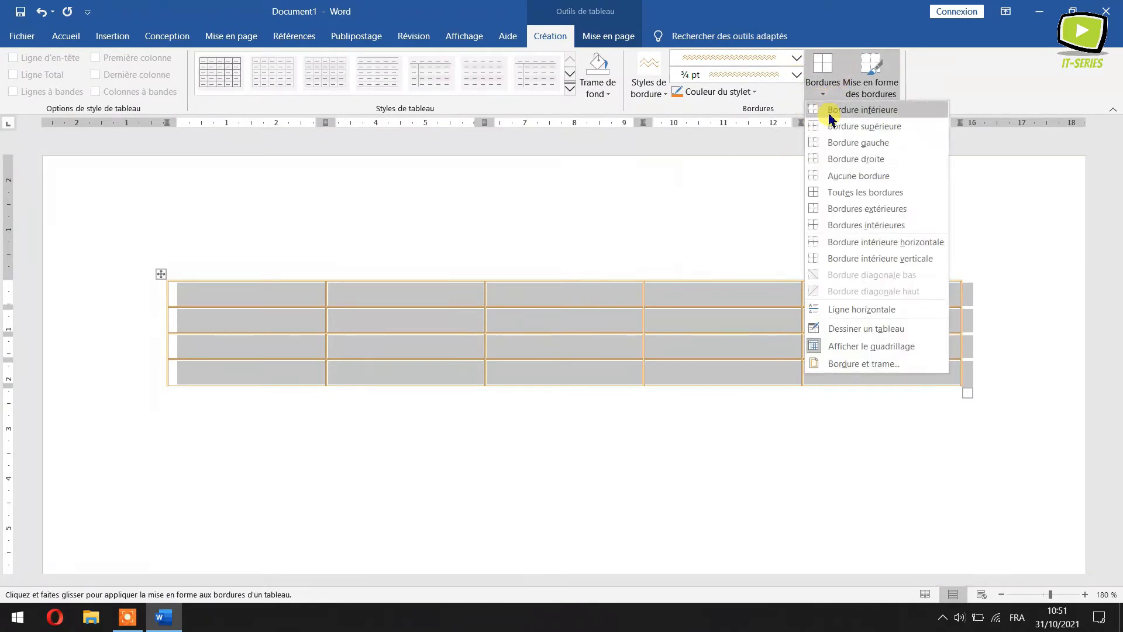
{"action": "left_click", "coordinate": [835, 198]}
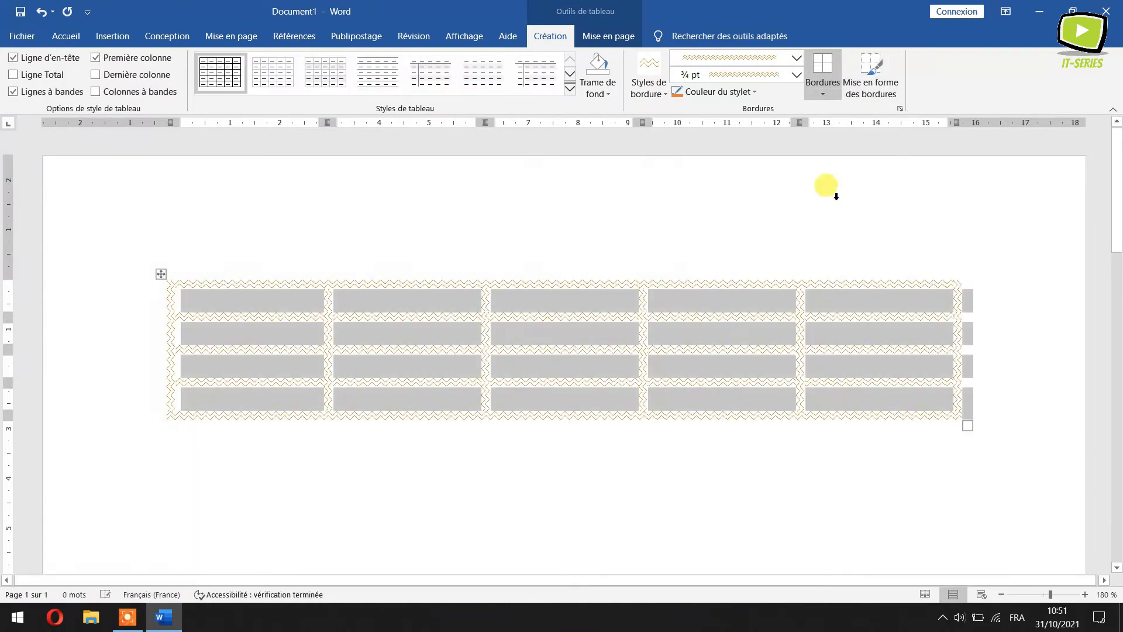
Check the available line weights, set the pen colour to a dark green theme shade, and apply it to all the table's borders.
{"action": "left_click", "coordinate": [797, 75]}
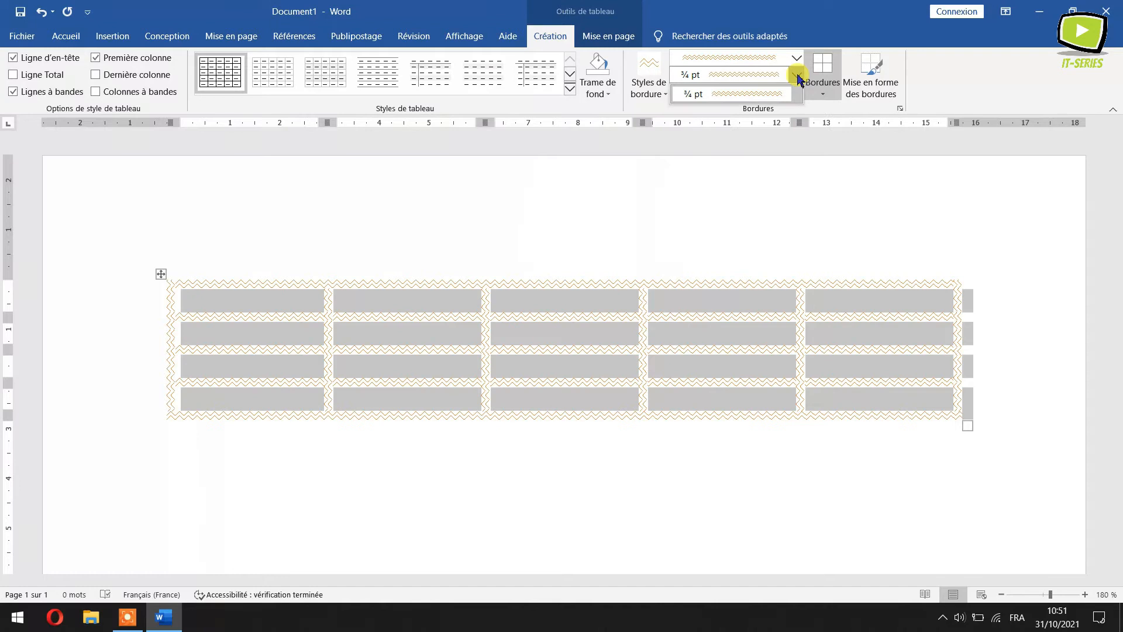
{"action": "left_click", "coordinate": [798, 77]}
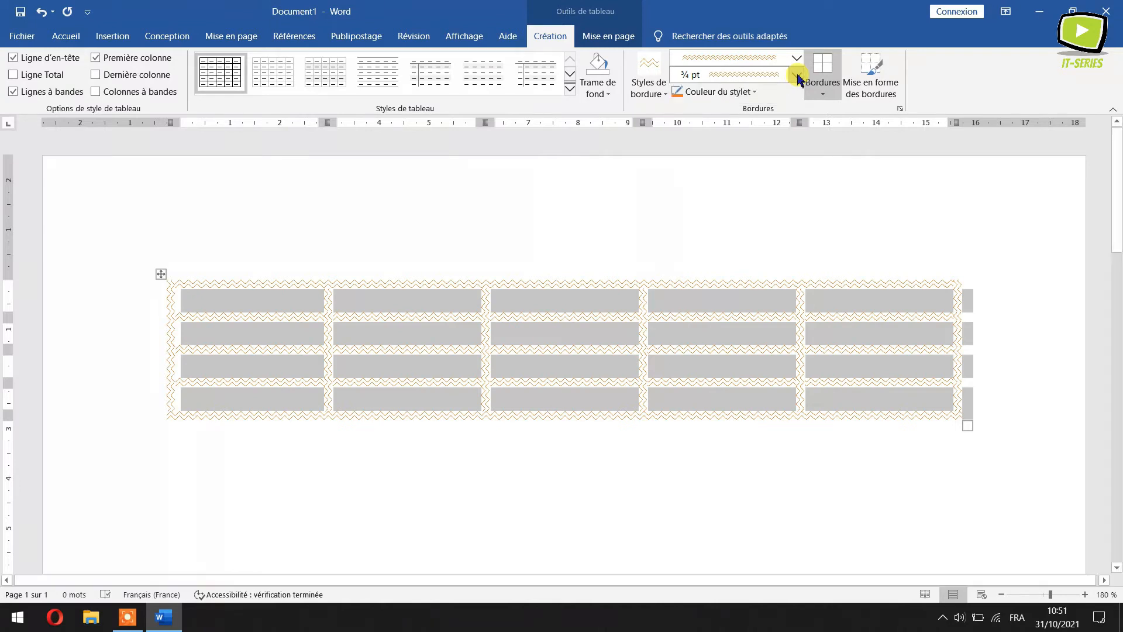
{"action": "left_click", "coordinate": [757, 94]}
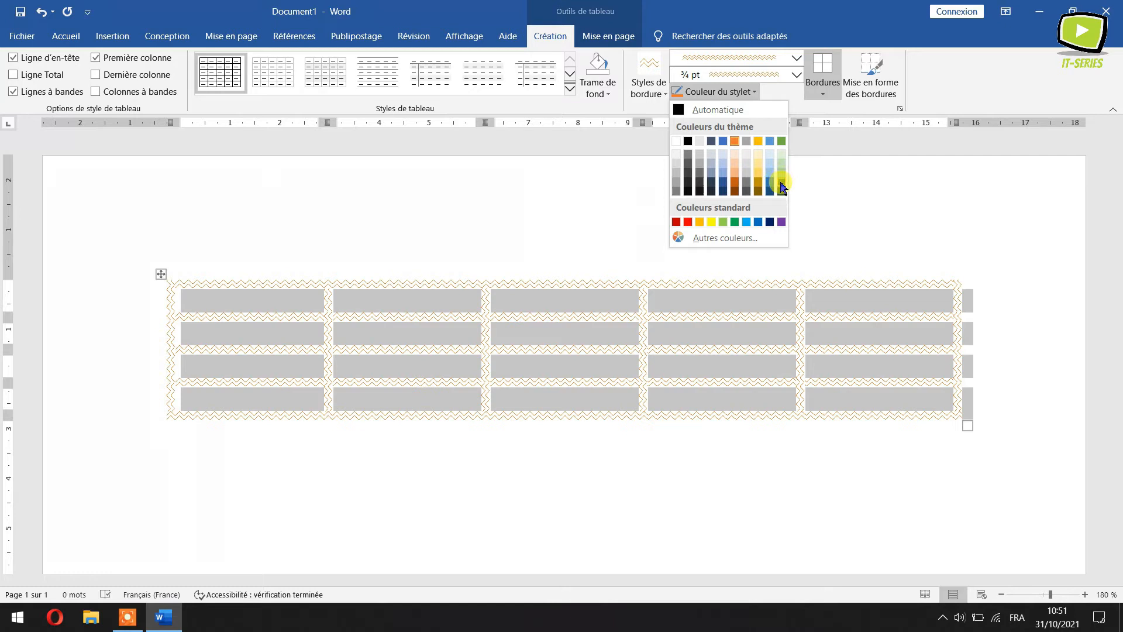
{"action": "left_click", "coordinate": [781, 183]}
{"action": "left_click", "coordinate": [824, 93]}
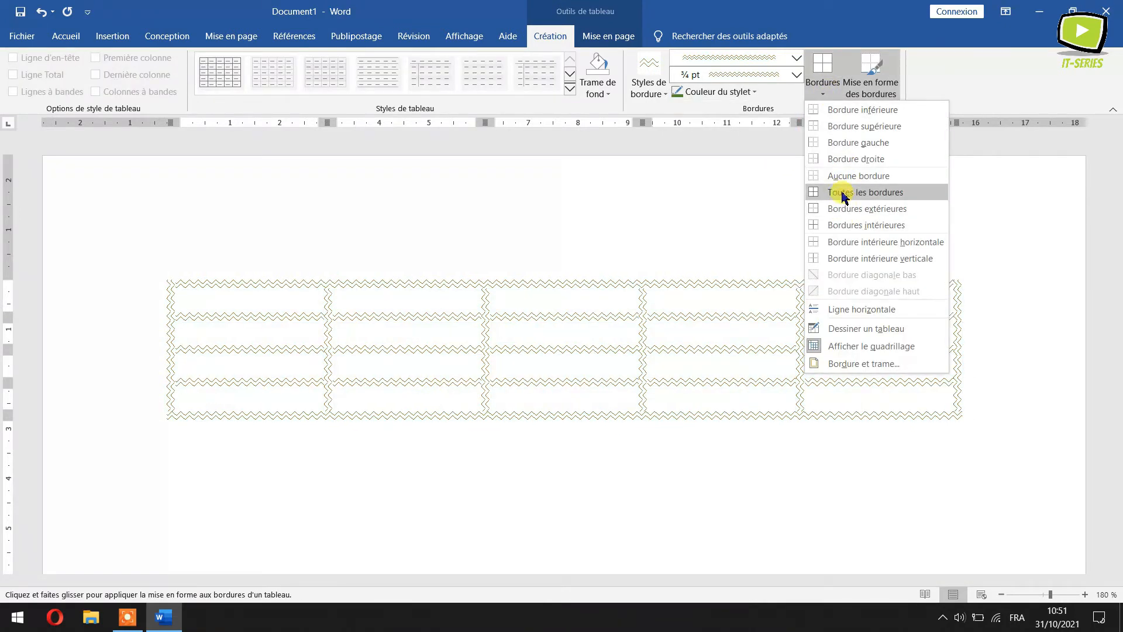
{"action": "left_click", "coordinate": [843, 193]}
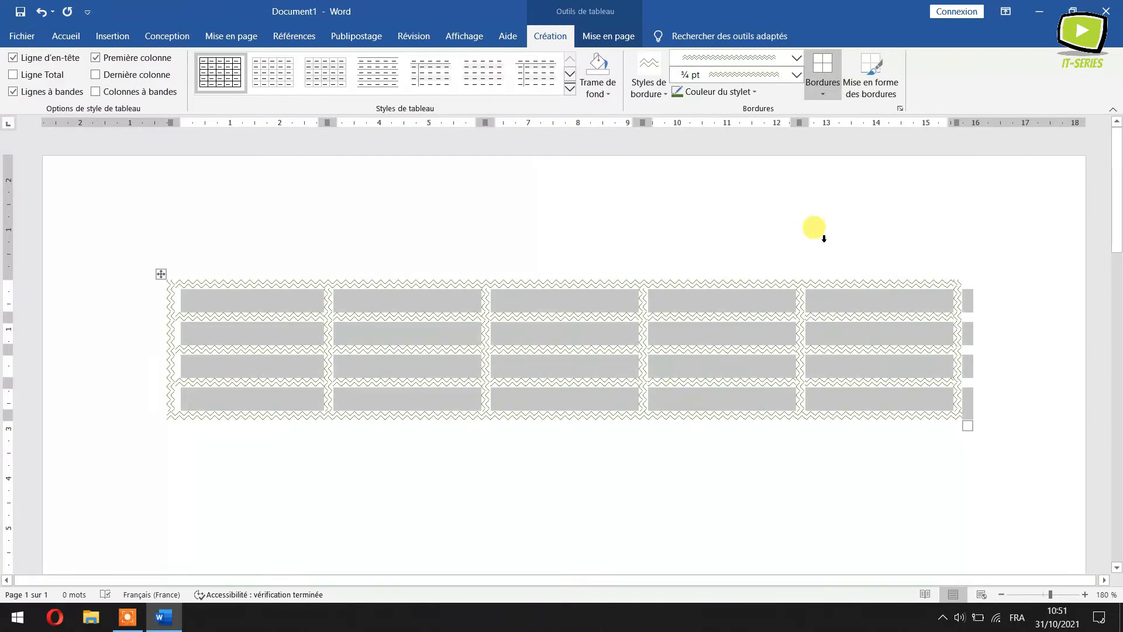
{"action": "left_click", "coordinate": [821, 95]}
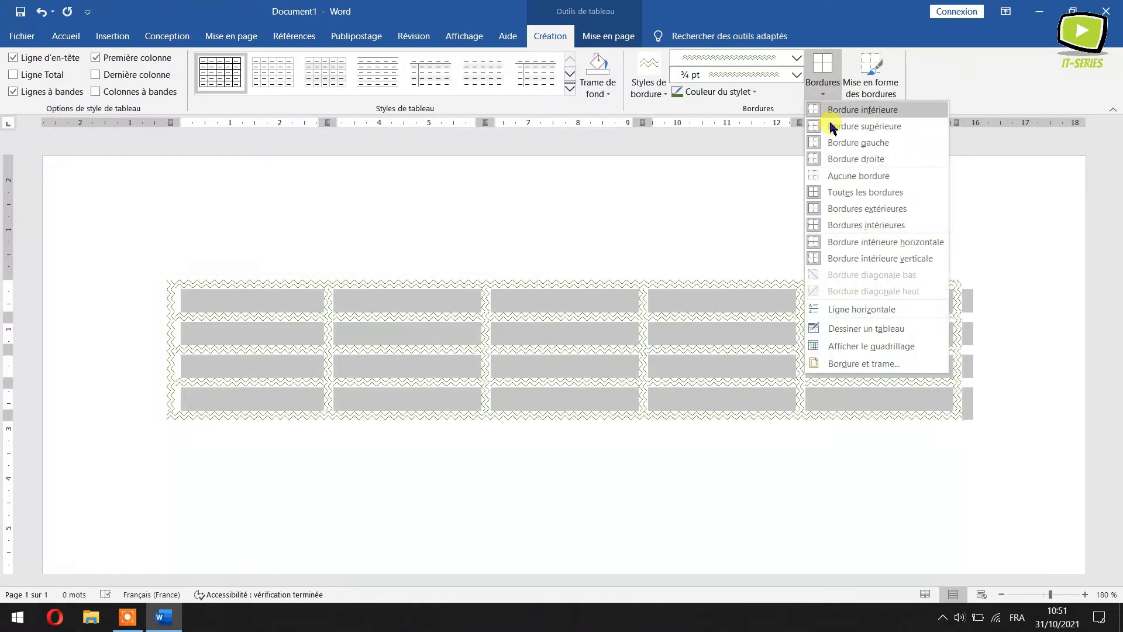
{"action": "left_click", "coordinate": [797, 75]}
{"action": "left_click", "coordinate": [921, 83]}
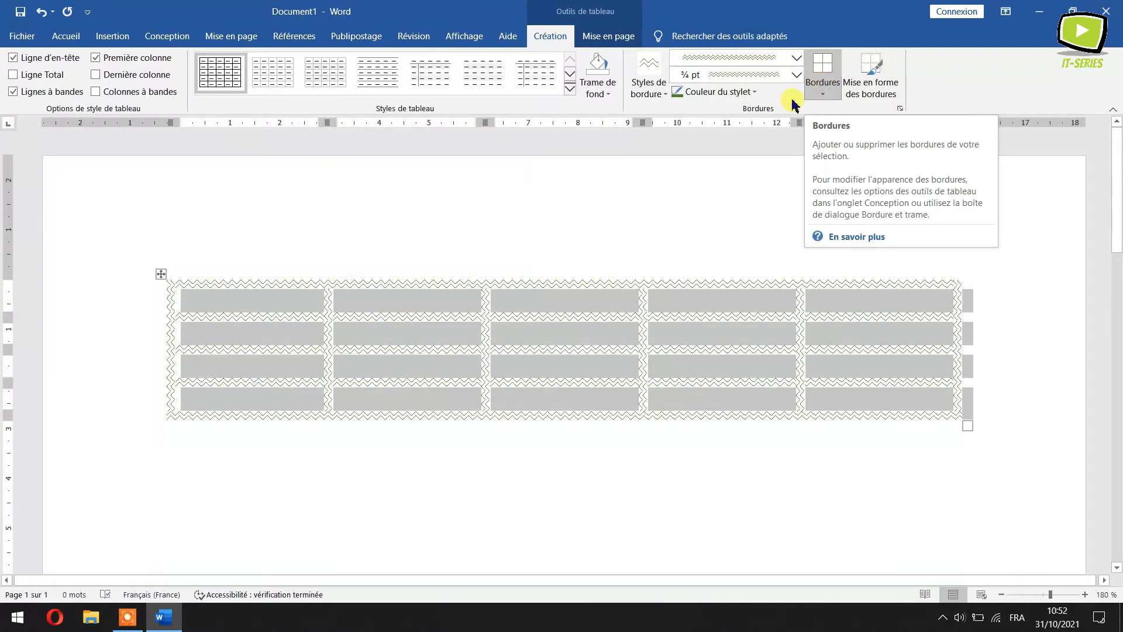
{"action": "left_click", "coordinate": [712, 227]}
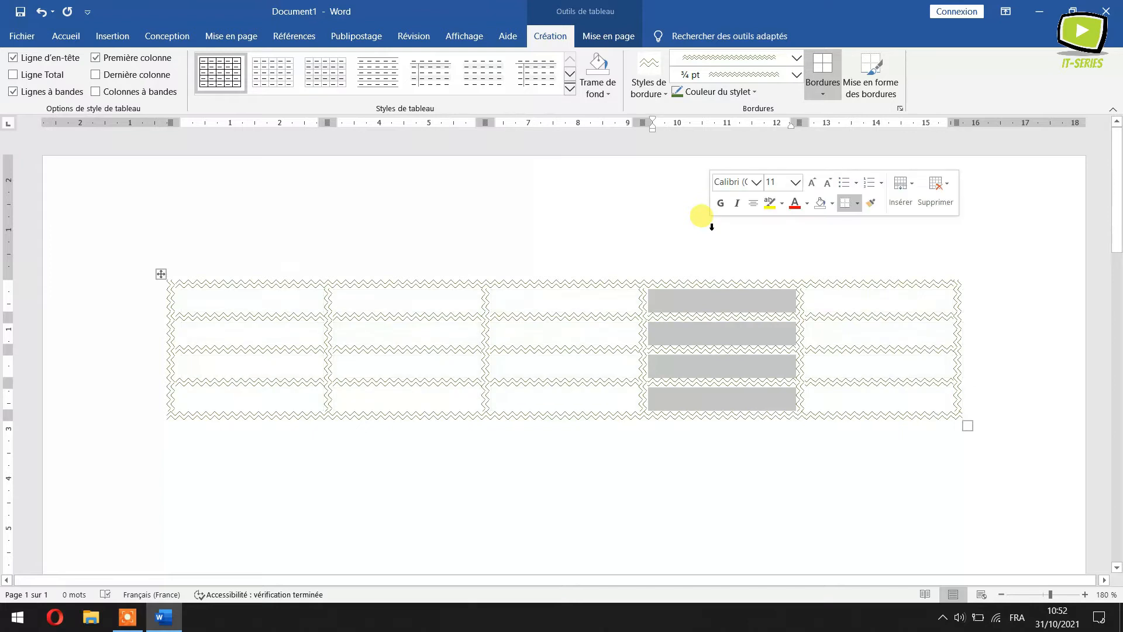
{"action": "left_click", "coordinate": [959, 402]}
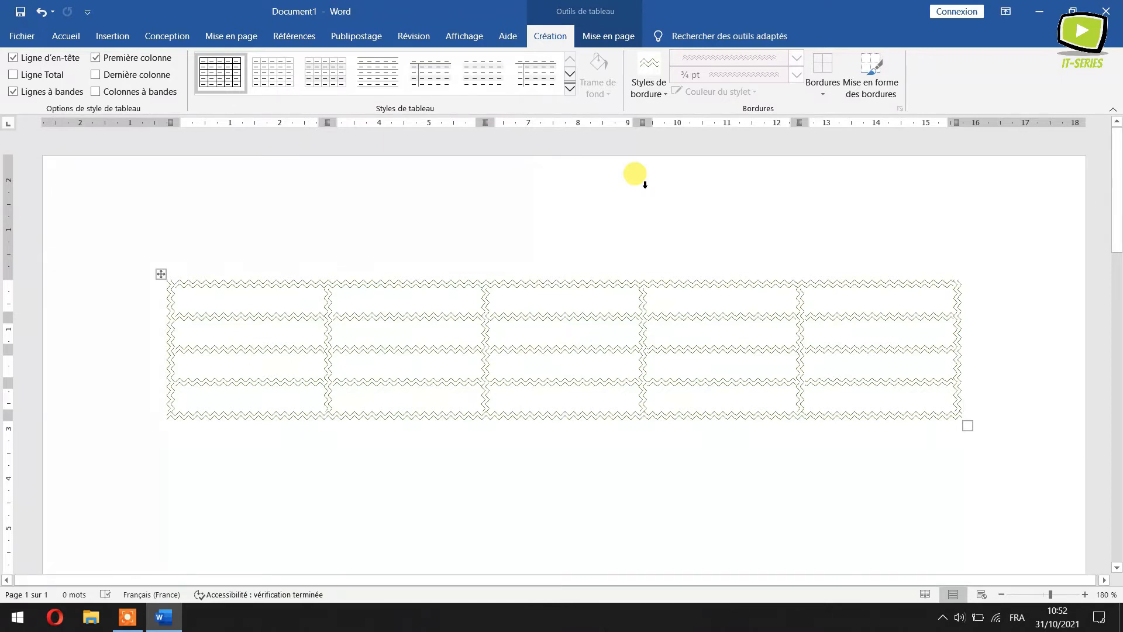
Set the height of the table's first row to 1,5 cm.
{"action": "left_click", "coordinate": [608, 36]}
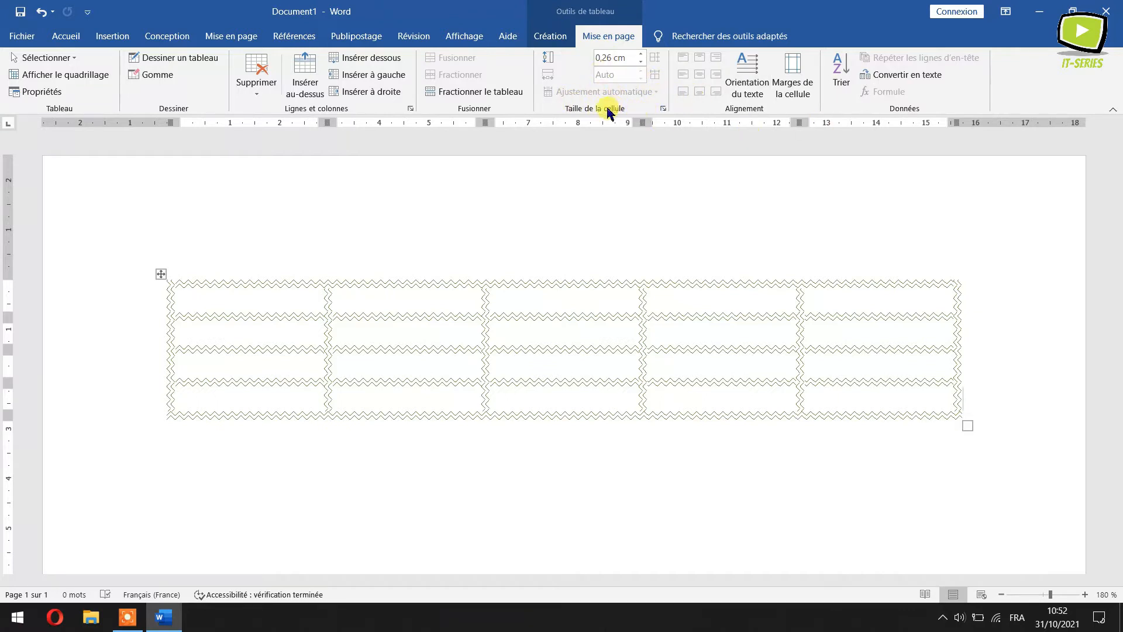
{"action": "left_click", "coordinate": [162, 275]}
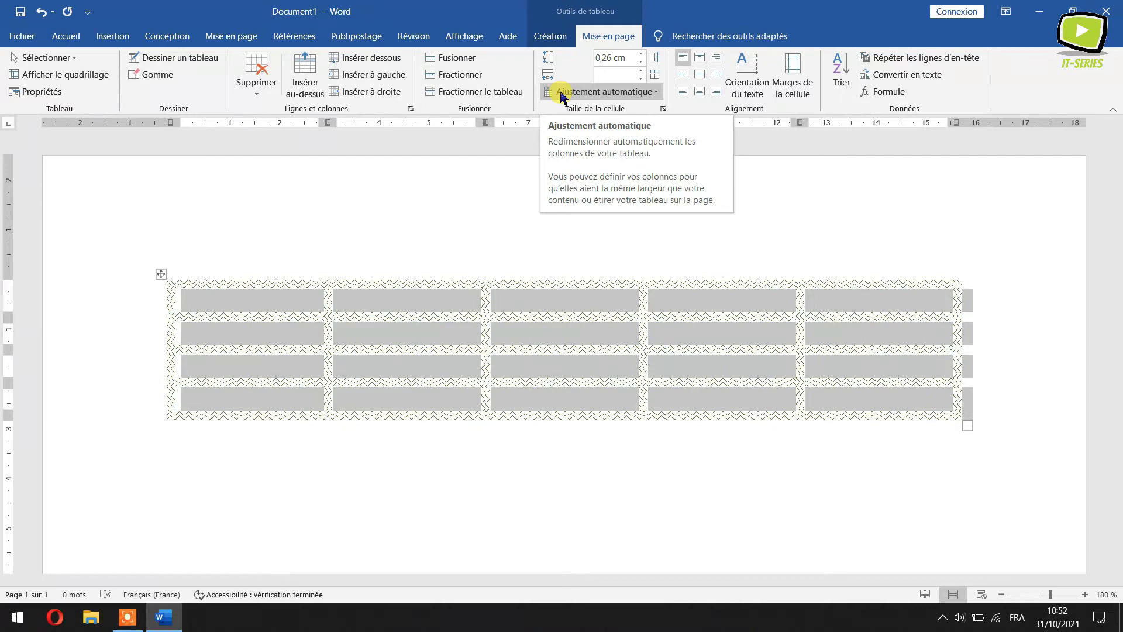
{"action": "left_click", "coordinate": [262, 308]}
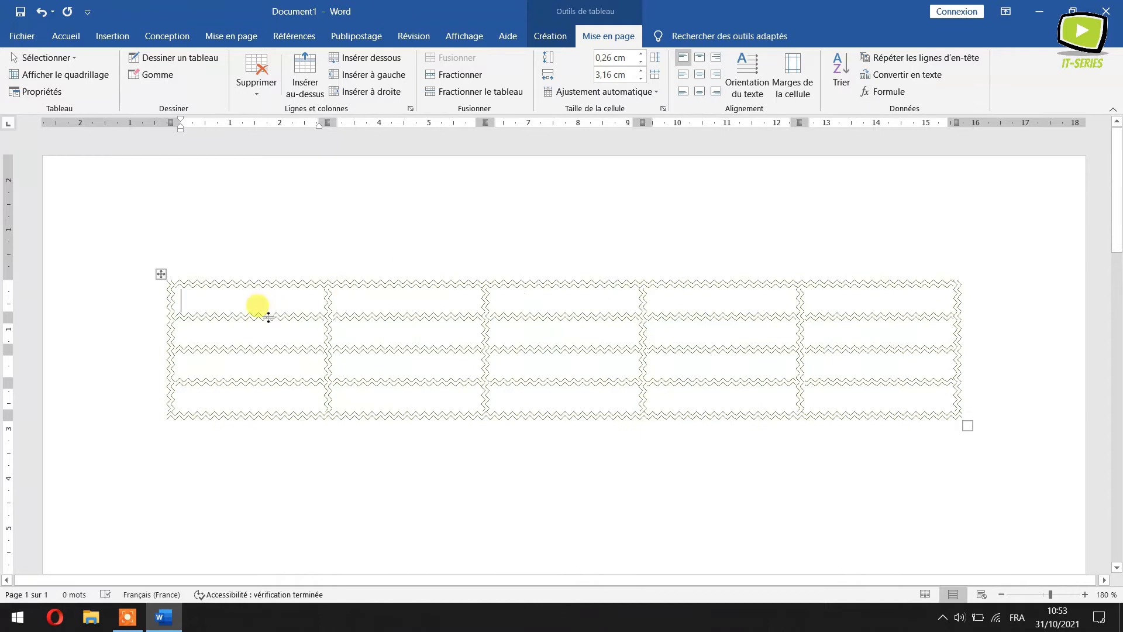
{"action": "left_click_drag", "start_coordinate": [208, 300], "coordinate": [815, 293]}
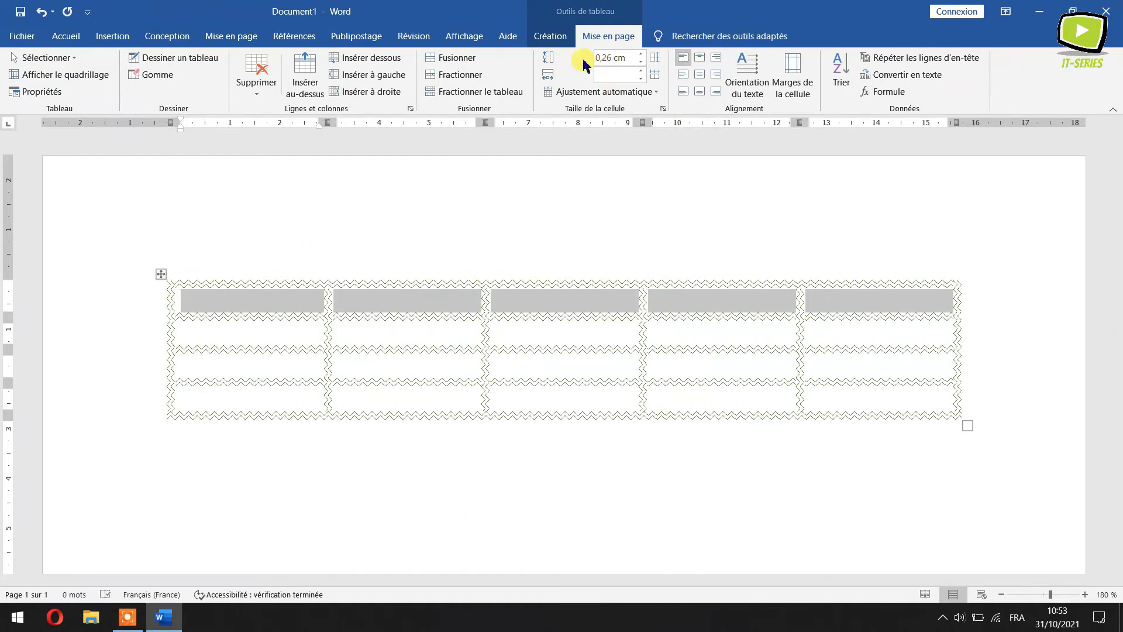
{"action": "left_click", "coordinate": [640, 53]}
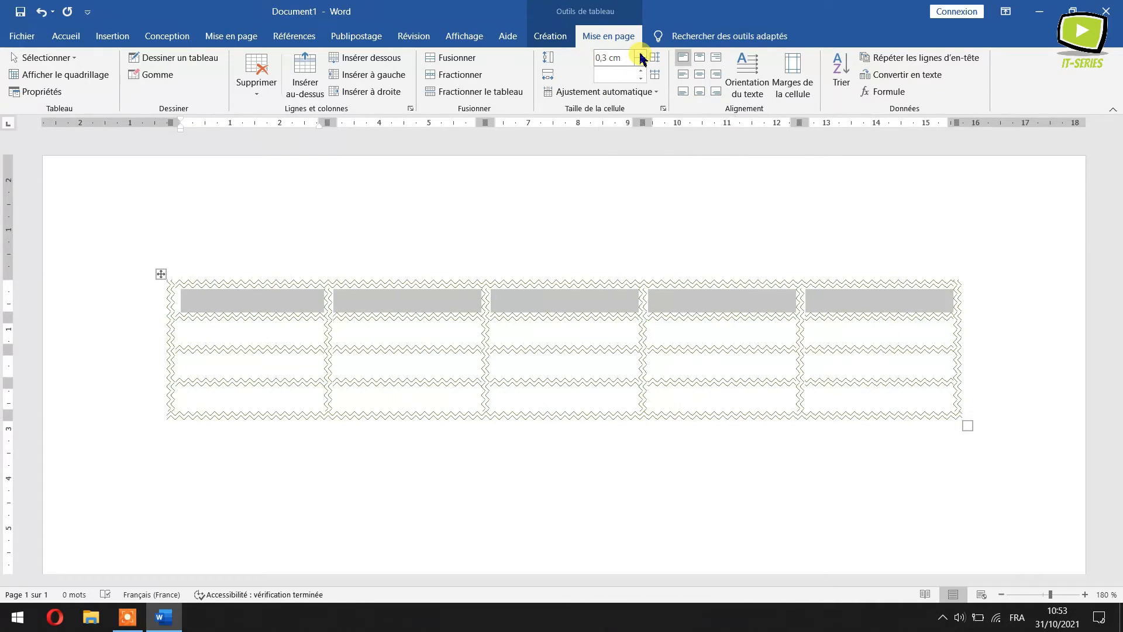
{"action": "left_click", "coordinate": [640, 54]}
{"action": "left_click", "coordinate": [640, 54]}
{"action": "left_click", "coordinate": [640, 54]}
{"action": "left_click", "coordinate": [640, 54]}
{"action": "left_click", "coordinate": [640, 55]}
{"action": "left_click", "coordinate": [640, 55]}
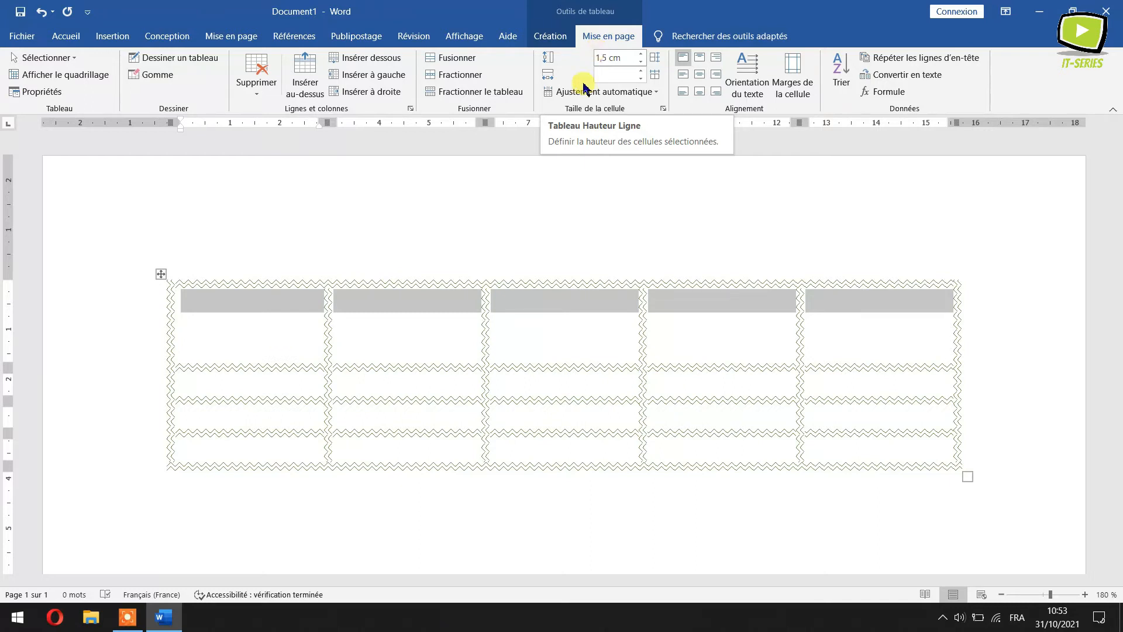
Set the third column's width to 2 cm and the last column's width to 4 cm.
{"action": "left_click", "coordinate": [581, 383]}
{"action": "left_click_drag", "start_coordinate": [583, 342], "coordinate": [579, 455]}
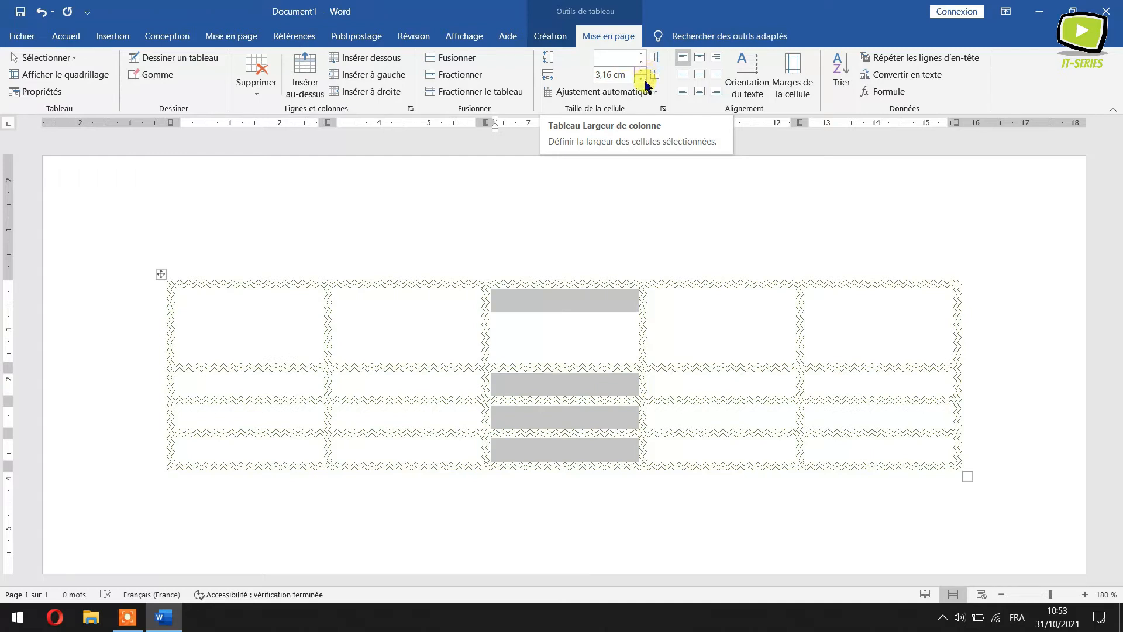
{"action": "left_click", "coordinate": [614, 75]}
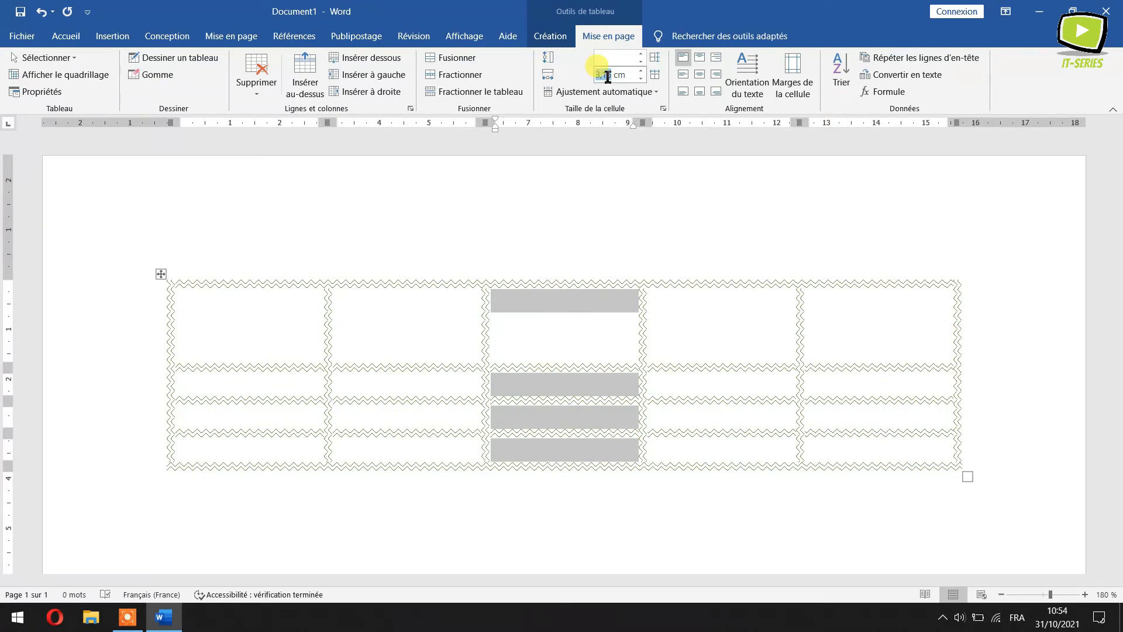
{"action": "type", "text": "2"}
{"action": "key", "text": "Return"}
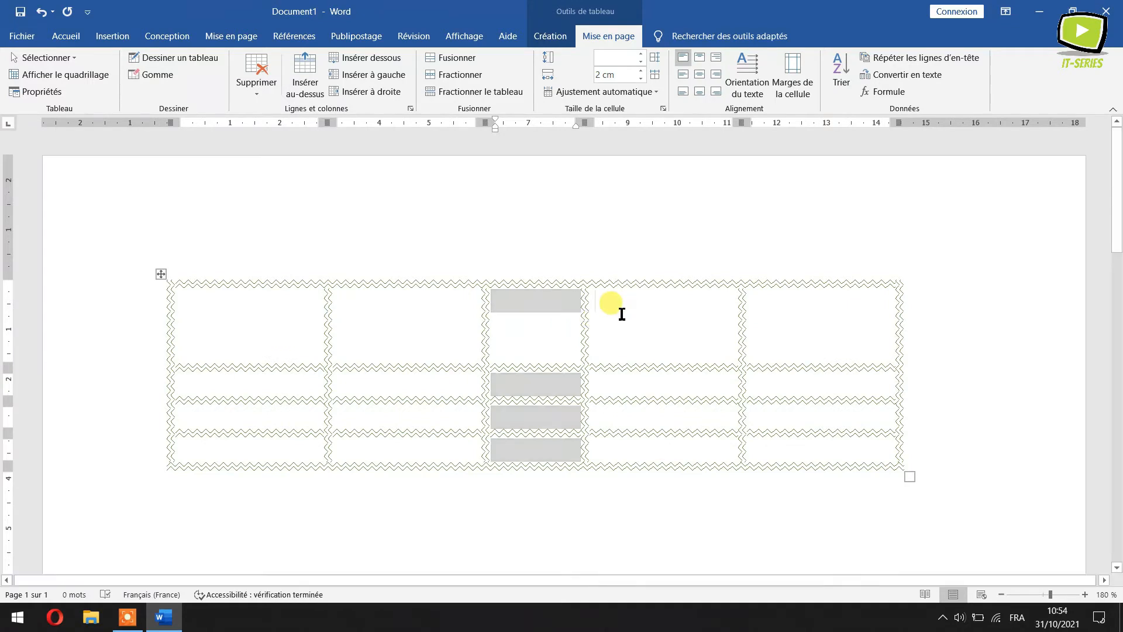
{"action": "left_click", "coordinate": [774, 299]}
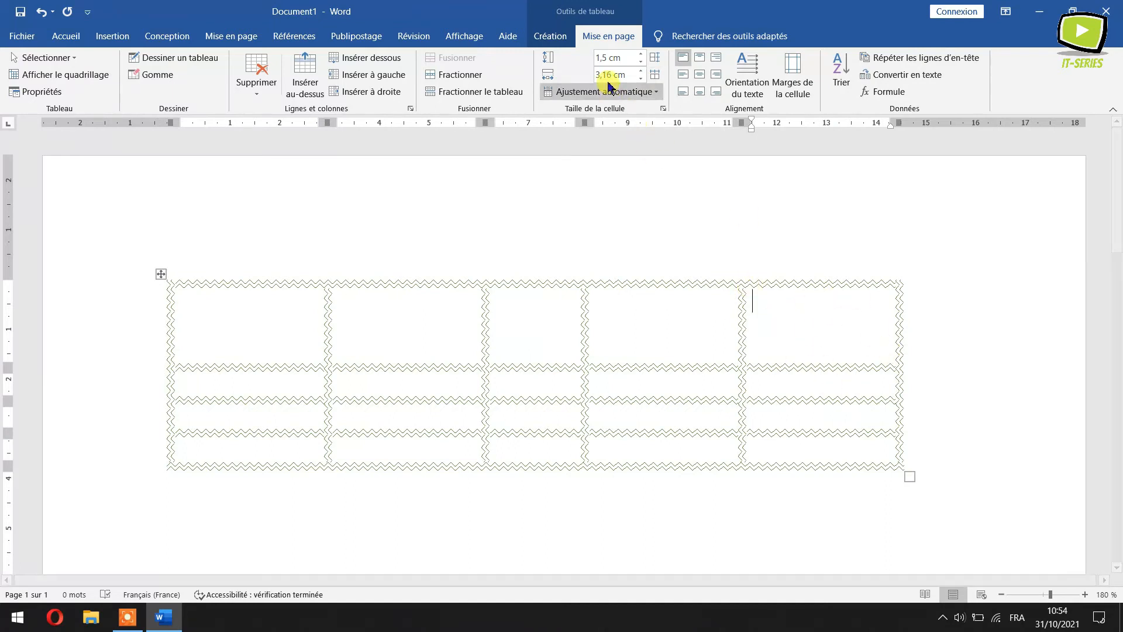
{"action": "left_click_drag", "start_coordinate": [642, 73], "coordinate": [642, 73]}
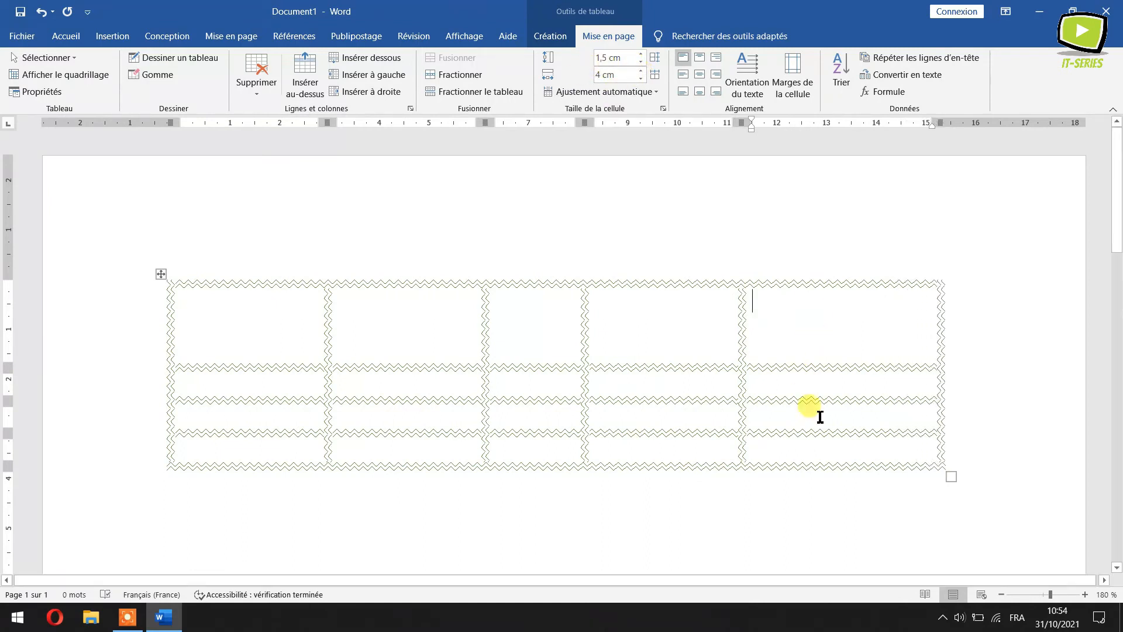
Set the height of the table's third row to 1 cm.
{"action": "left_click", "coordinate": [215, 417]}
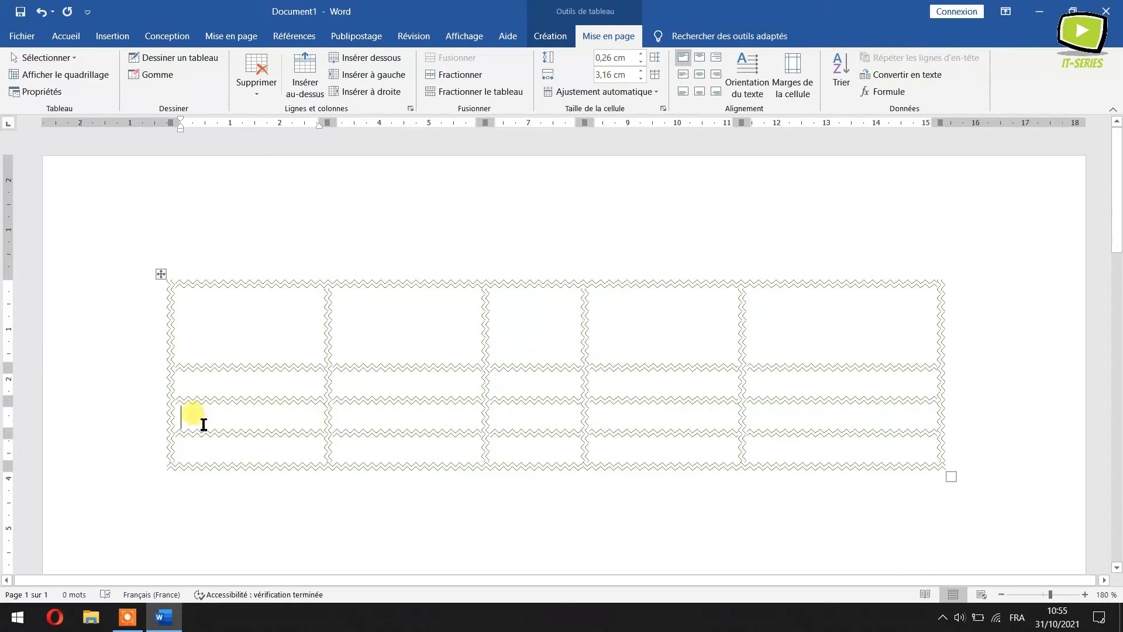
{"action": "left_click", "coordinate": [641, 57]}
{"action": "left_click", "coordinate": [641, 57]}
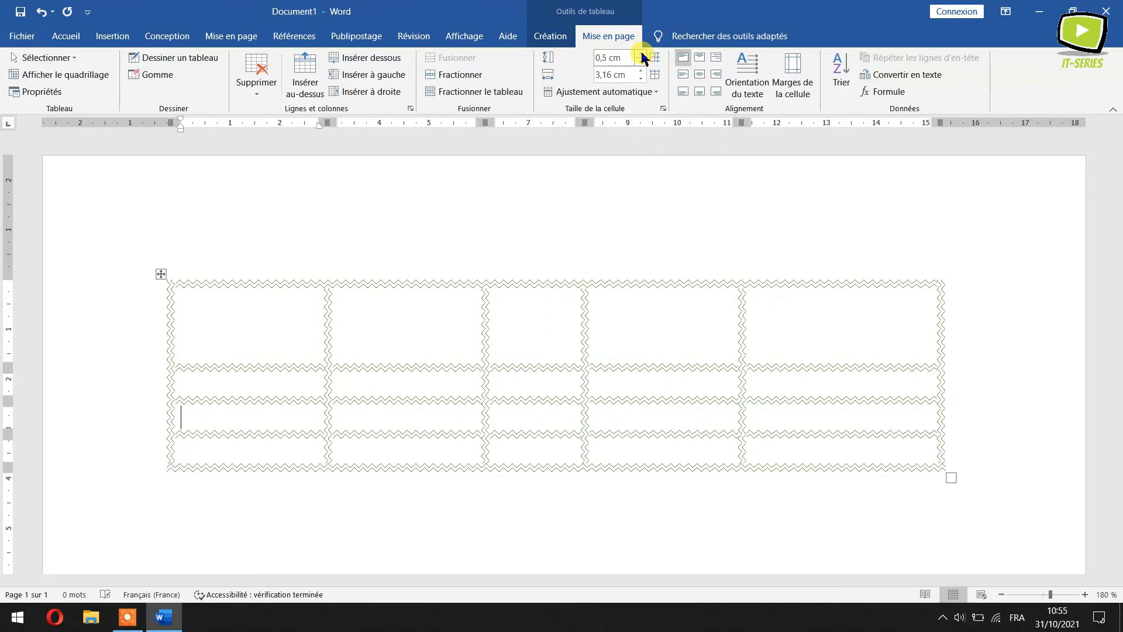
{"action": "left_click", "coordinate": [642, 57]}
{"action": "left_click", "coordinate": [642, 56]}
{"action": "left_click", "coordinate": [642, 57]}
{"action": "left_click", "coordinate": [642, 57]}
{"action": "left_click", "coordinate": [642, 57]}
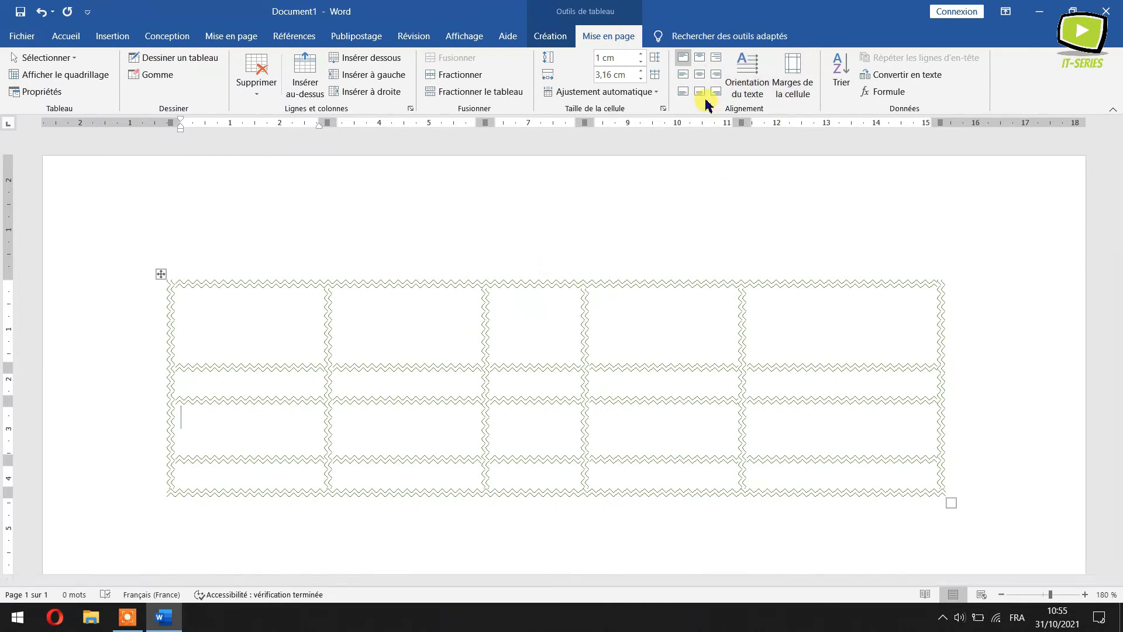
Enter "IT-SERIES" in the second cell of the first row.
{"action": "left_click", "coordinate": [392, 328]}
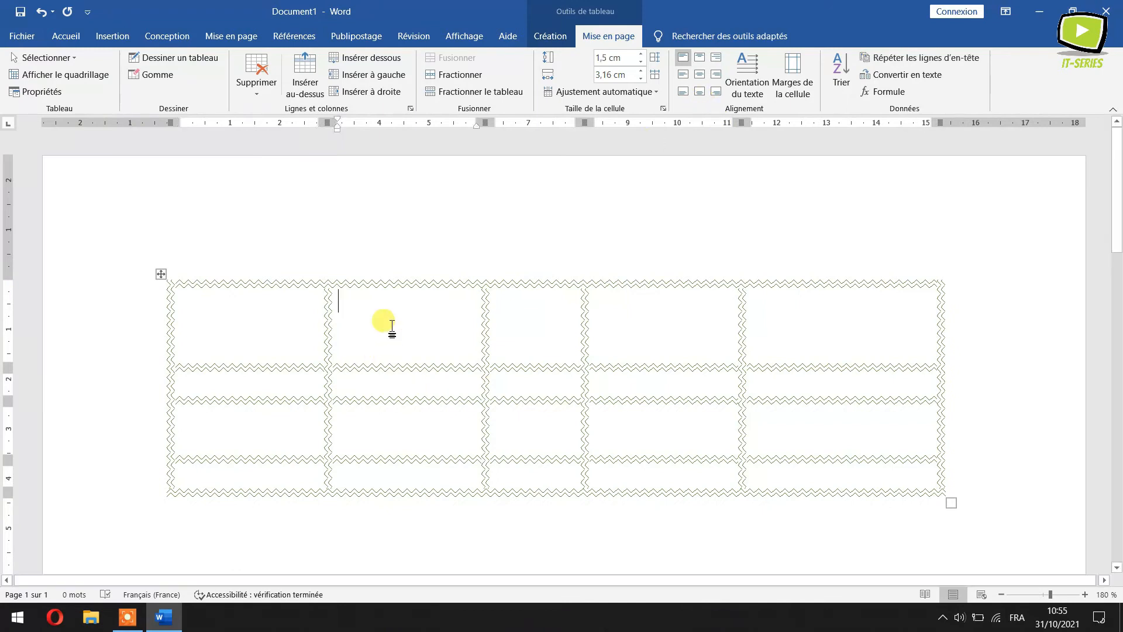
{"action": "type", "text": "IT"}
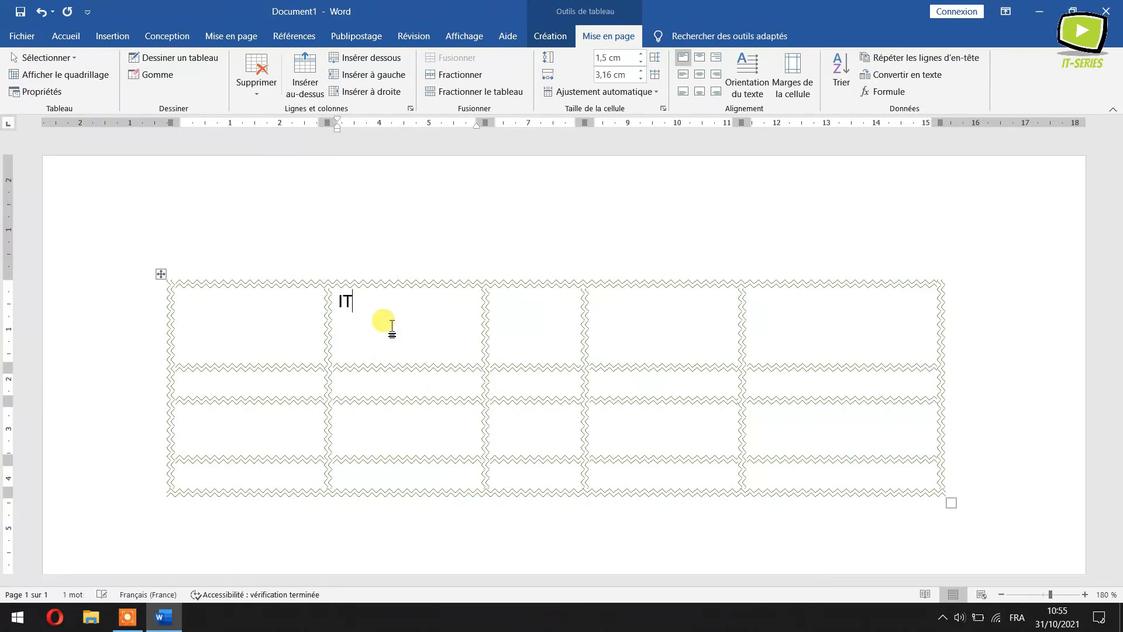
{"action": "type", "text": "-SERIES"}
Copy "IT-SERIES" into row three's first cell, row two's third and fifth cells, row four's fourth cell and row one's fifth cell.
{"action": "left_click_drag", "start_coordinate": [415, 301], "coordinate": [330, 295]}
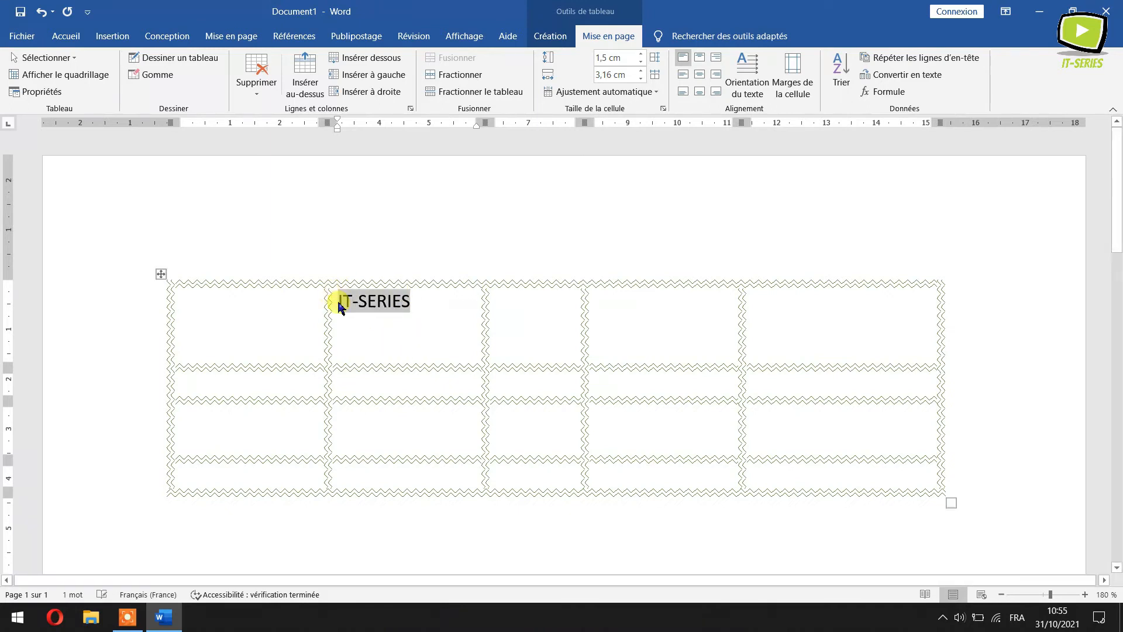
{"action": "key", "text": "ctrl+c"}
{"action": "left_click", "coordinate": [285, 423]}
{"action": "key", "text": "ctrl+v"}
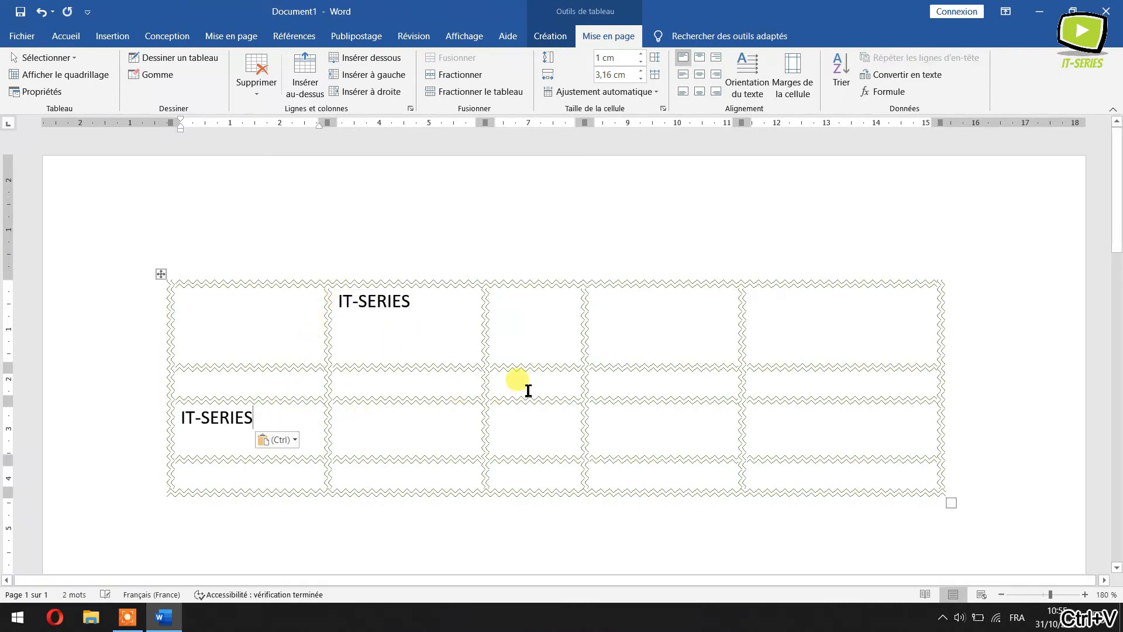
{"action": "left_click", "coordinate": [526, 389]}
{"action": "key", "text": "ctrl+v"}
{"action": "left_click", "coordinate": [637, 476]}
{"action": "key", "text": "ctrl+v"}
{"action": "left_click", "coordinate": [816, 382]}
{"action": "key", "text": "ctrl+v"}
{"action": "left_click", "coordinate": [821, 328]}
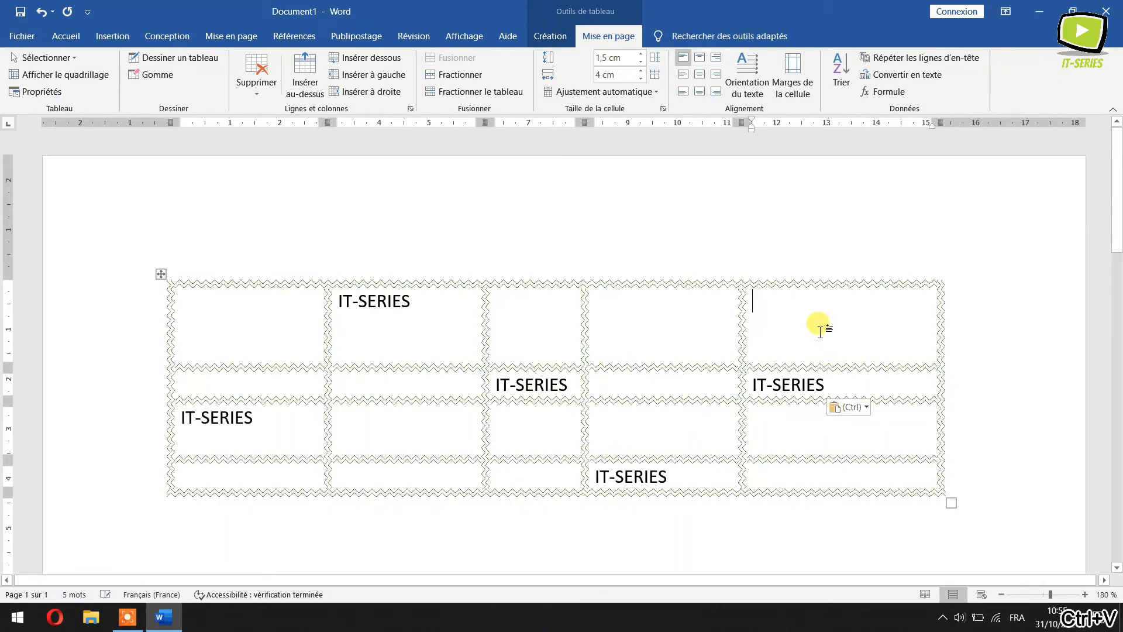
{"action": "key", "text": "ctrl+v"}
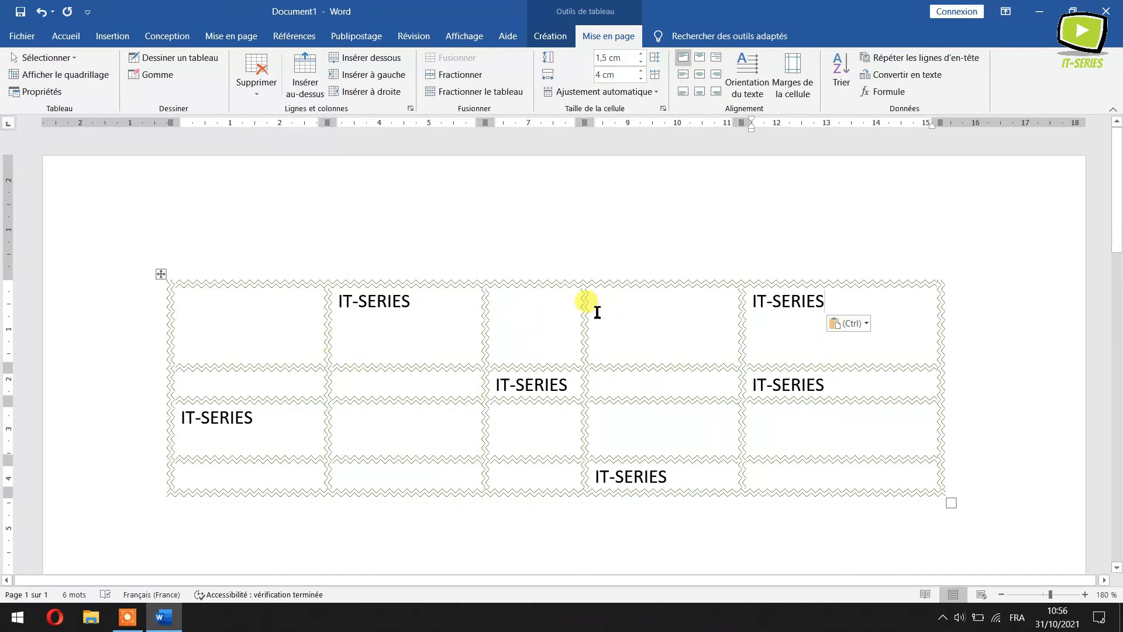
Align the text in the first row's second cell to top centre and in its last cell to top right.
{"action": "left_click_drag", "start_coordinate": [412, 301], "coordinate": [337, 300]}
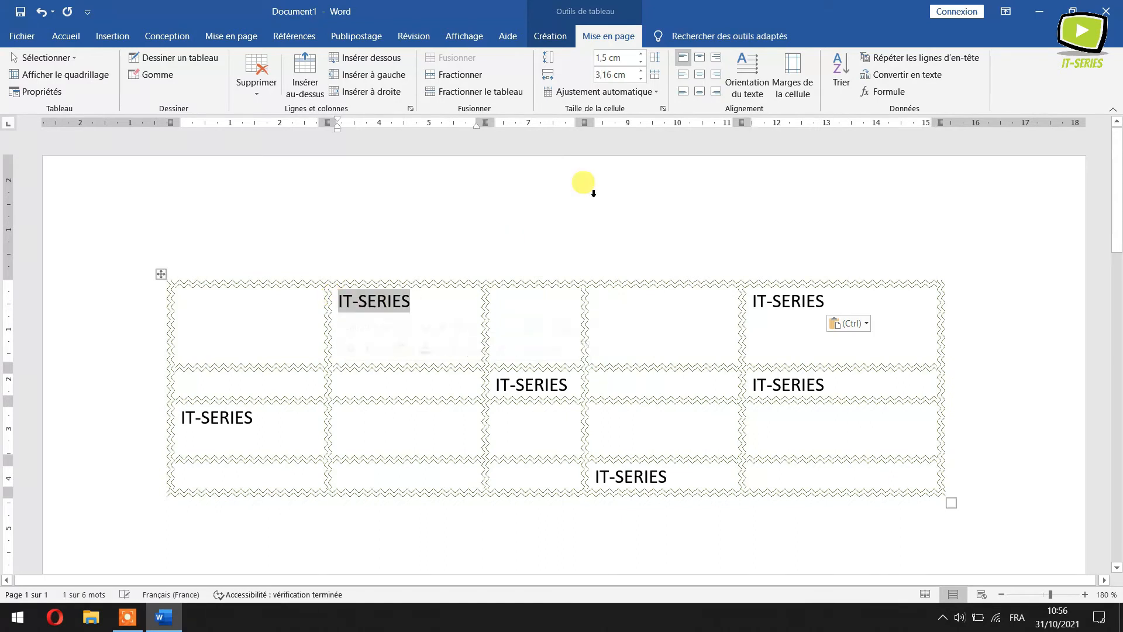
{"action": "left_click", "coordinate": [700, 58]}
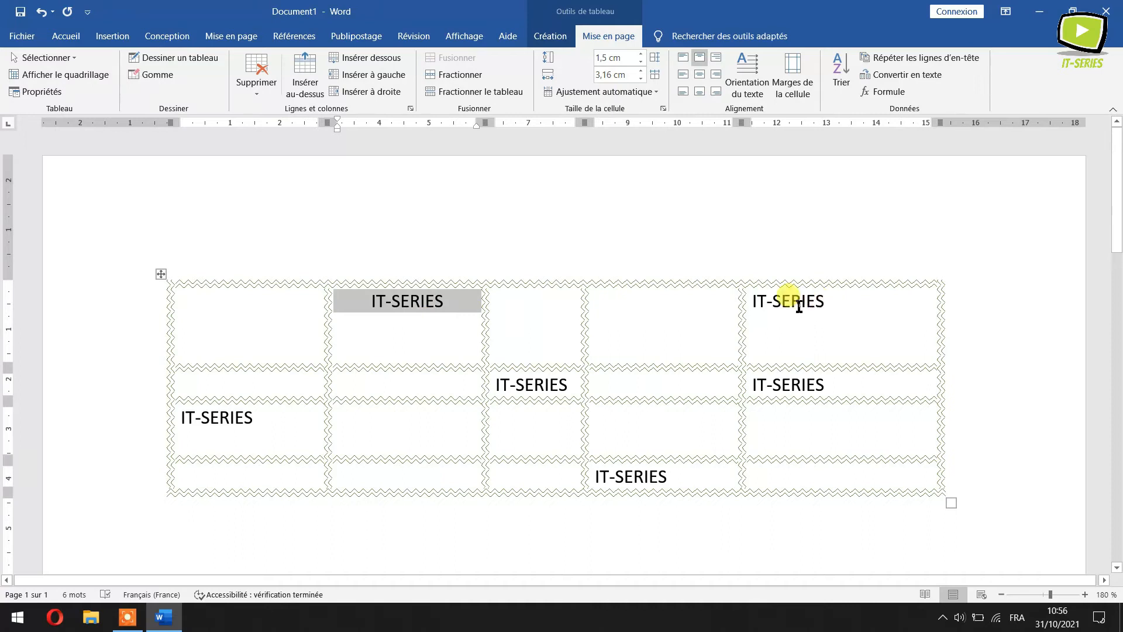
{"action": "left_click_drag", "start_coordinate": [799, 306], "coordinate": [745, 297]}
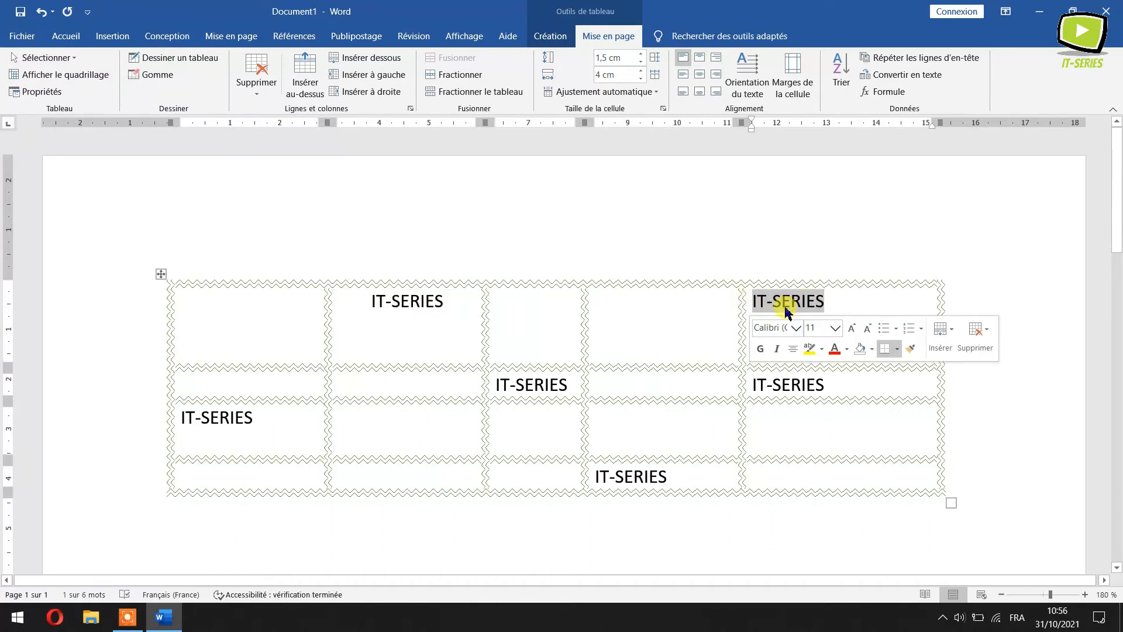
{"action": "left_click", "coordinate": [717, 61]}
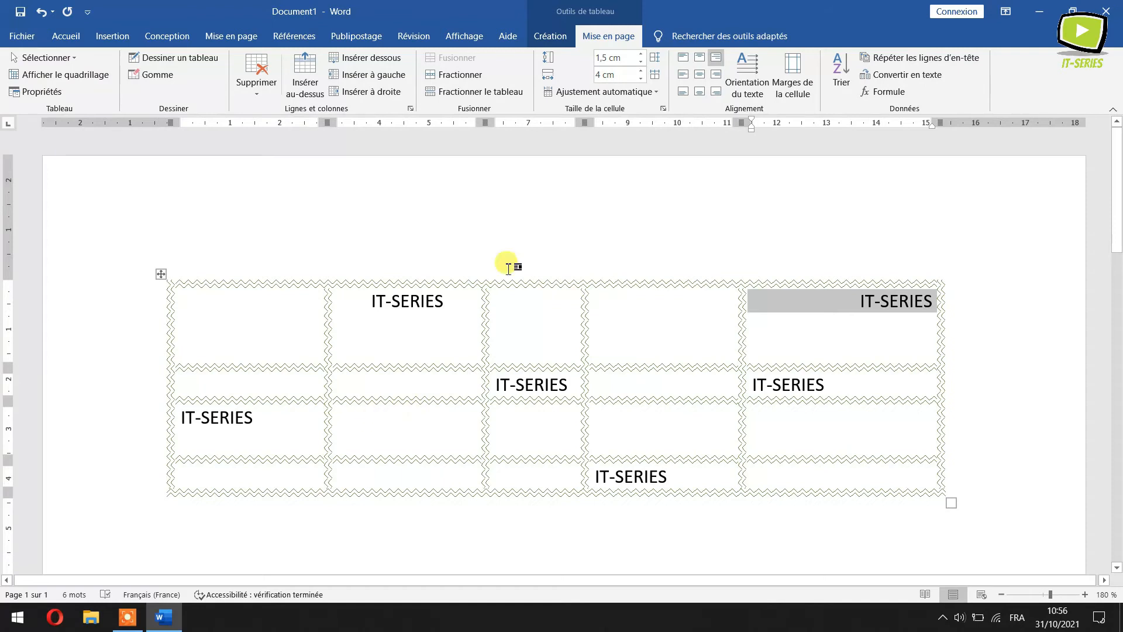
Centre the text in the third row's first cell both ways and align the fourth row's text to bottom right.
{"action": "left_click_drag", "start_coordinate": [256, 422], "coordinate": [175, 412]}
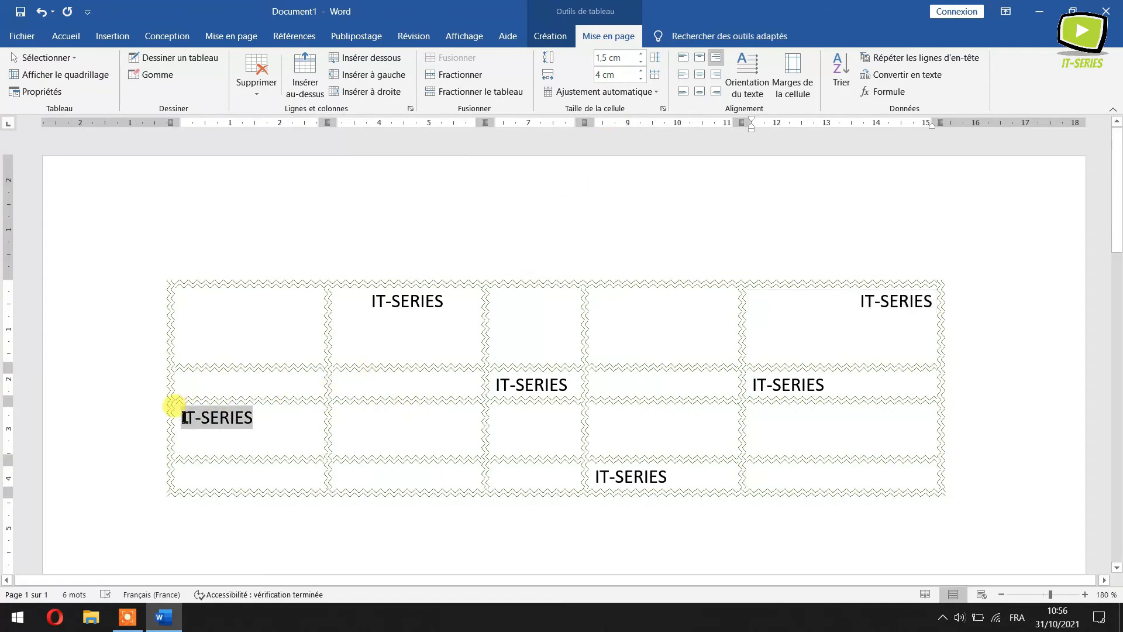
{"action": "left_click", "coordinate": [700, 79]}
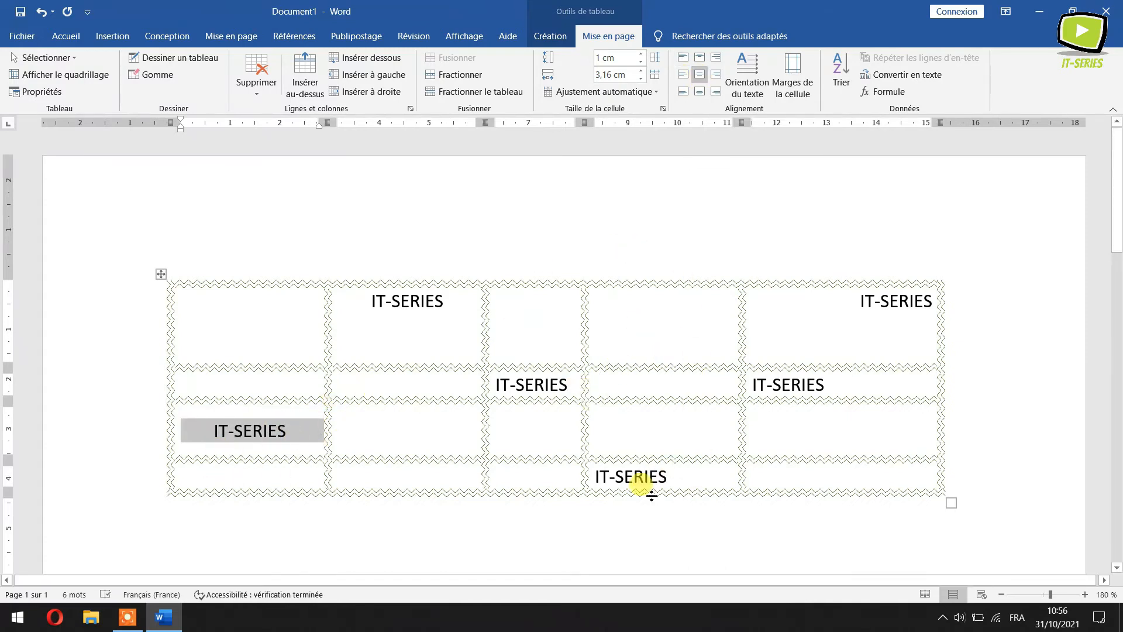
{"action": "left_click_drag", "start_coordinate": [678, 476], "coordinate": [596, 476]}
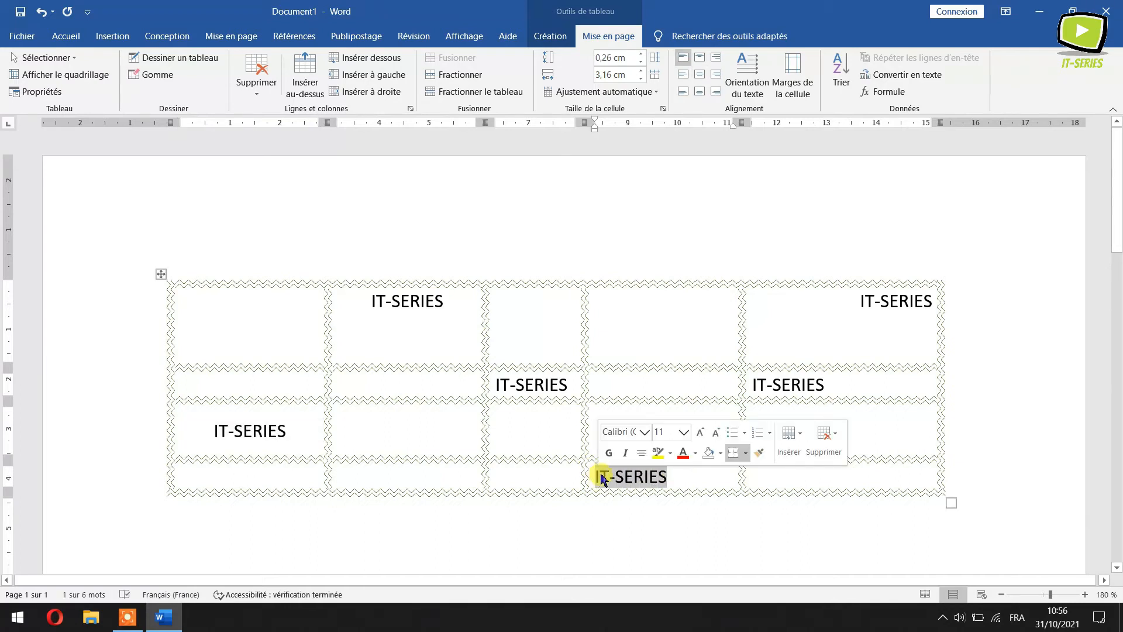
{"action": "left_click", "coordinate": [716, 94]}
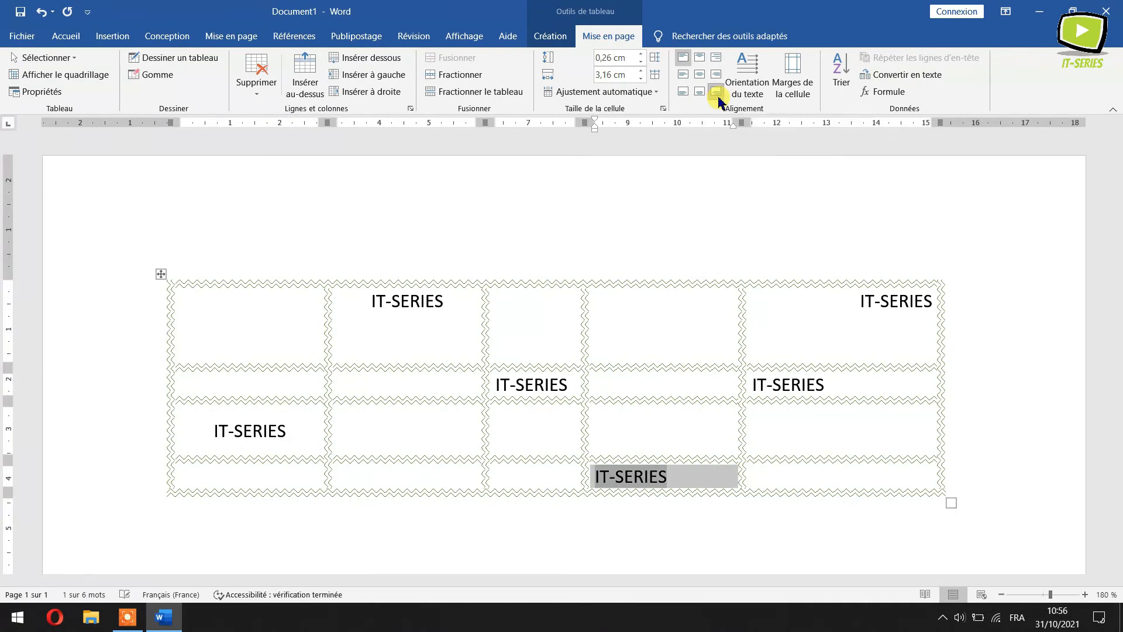
Set the height of the table's fourth row to 1,8 cm.
{"action": "left_click", "coordinate": [657, 479]}
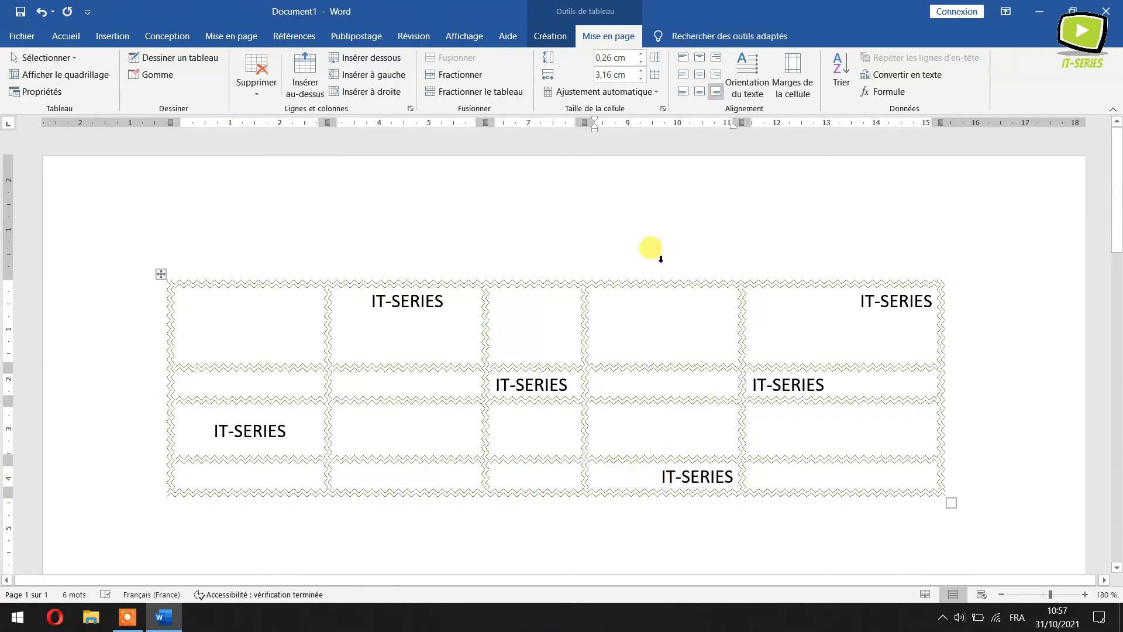
{"action": "left_click", "coordinate": [642, 56]}
{"action": "left_click", "coordinate": [642, 56]}
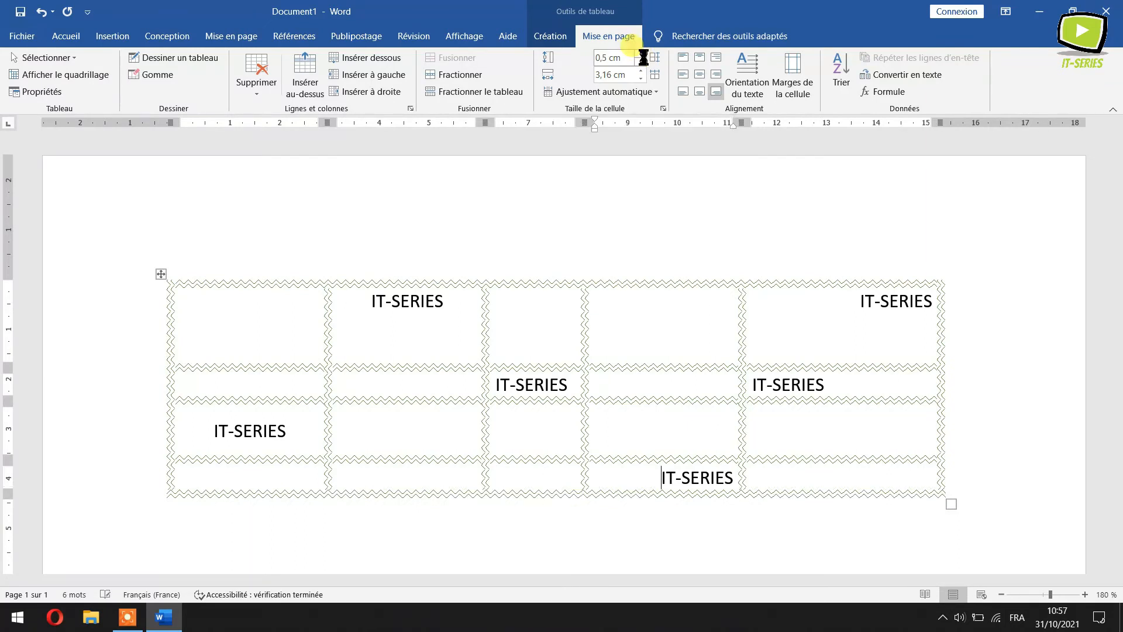
{"action": "left_click", "coordinate": [642, 56]}
{"action": "left_click", "coordinate": [642, 56]}
{"action": "left_click", "coordinate": [642, 55]}
{"action": "left_click", "coordinate": [643, 56]}
{"action": "left_click", "coordinate": [643, 56]}
{"action": "left_click", "coordinate": [642, 56]}
{"action": "left_click", "coordinate": [642, 56]}
{"action": "left_click", "coordinate": [642, 56]}
{"action": "scroll", "coordinate": [978, 395], "scroll_direction": "down", "scroll_amount": 1}
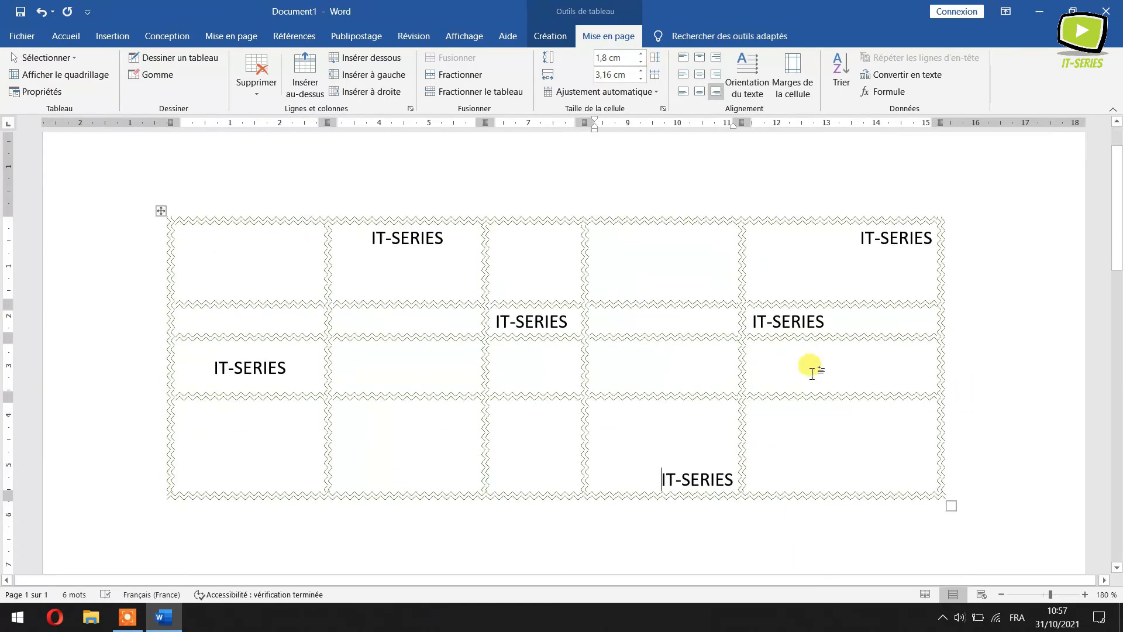
Try the bottom, middle and top alignments on the fourth row's text, finishing with top left.
{"action": "left_click_drag", "start_coordinate": [662, 479], "coordinate": [731, 477]}
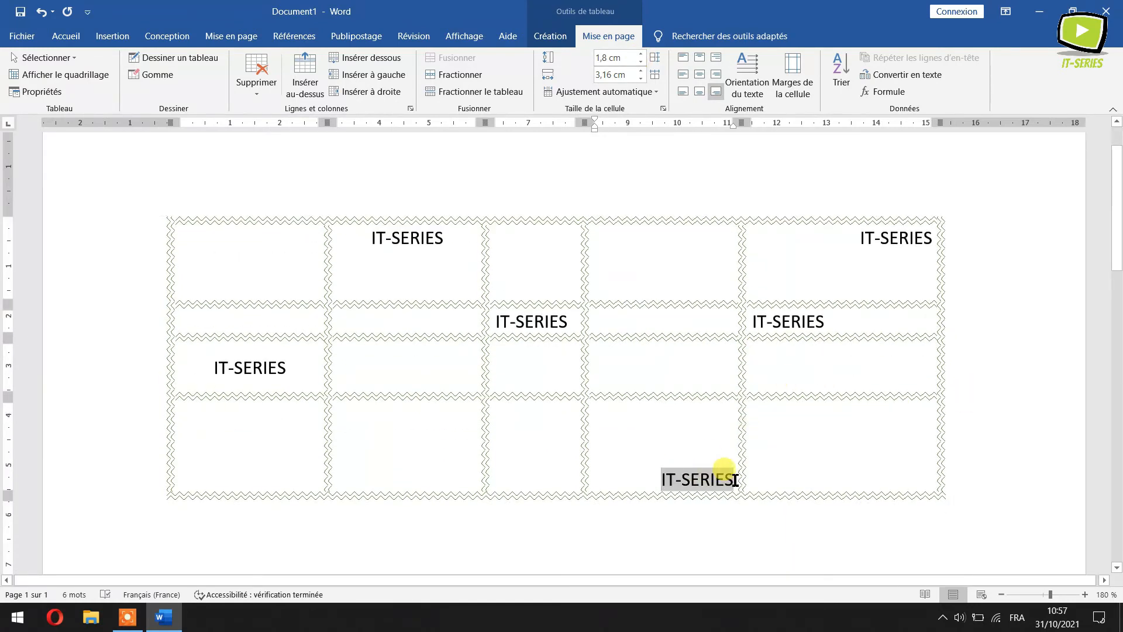
{"action": "left_click", "coordinate": [700, 92]}
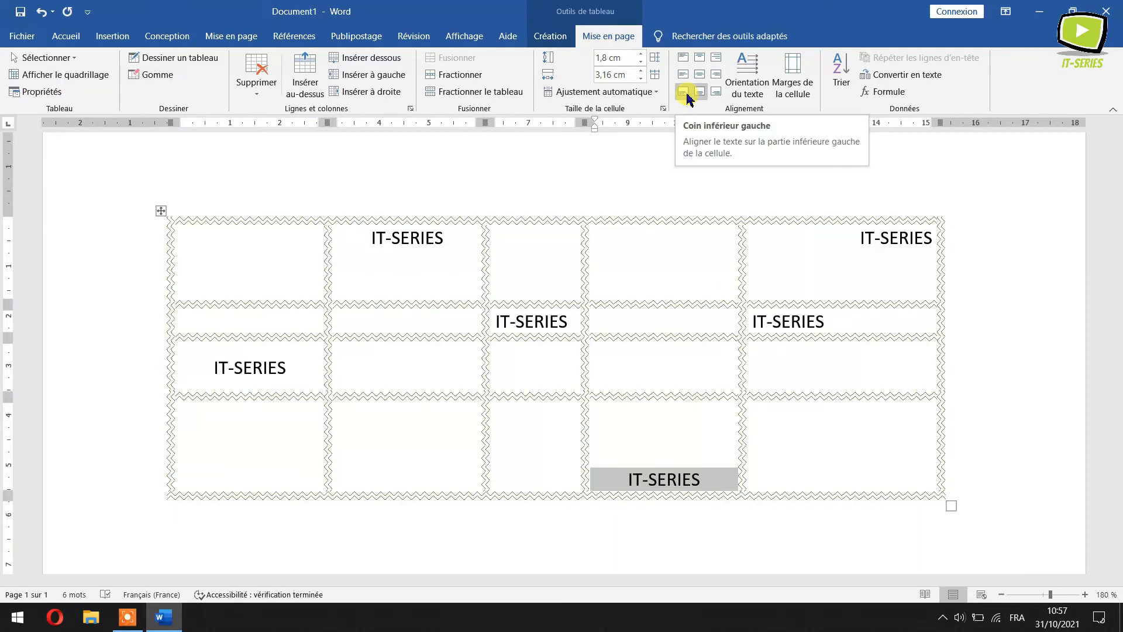
{"action": "left_click", "coordinate": [684, 92]}
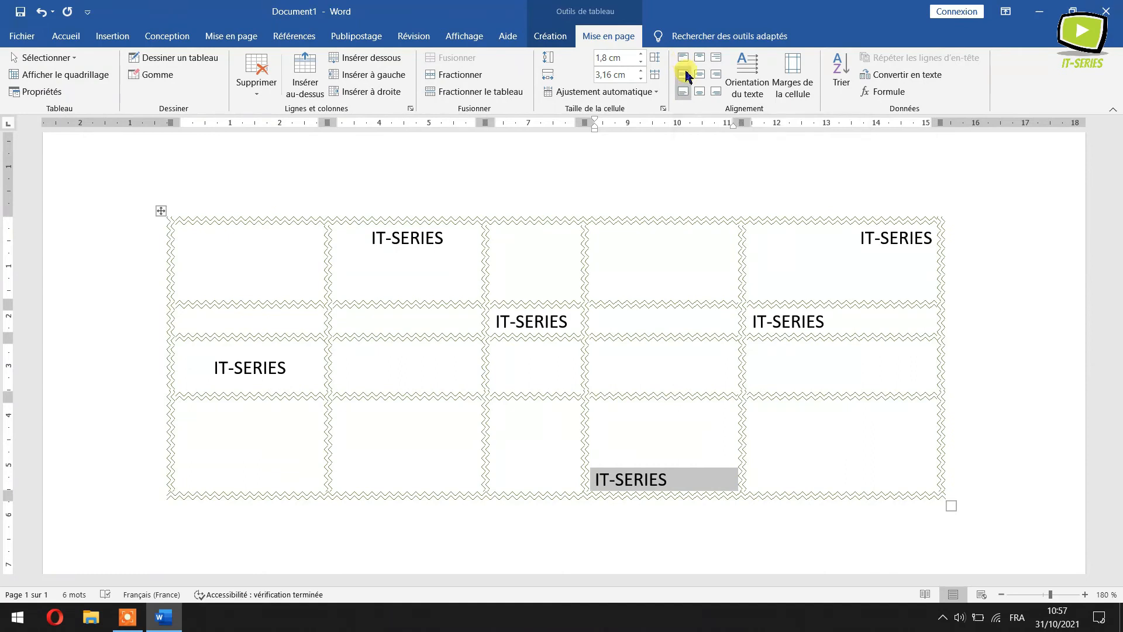
{"action": "left_click", "coordinate": [684, 80]}
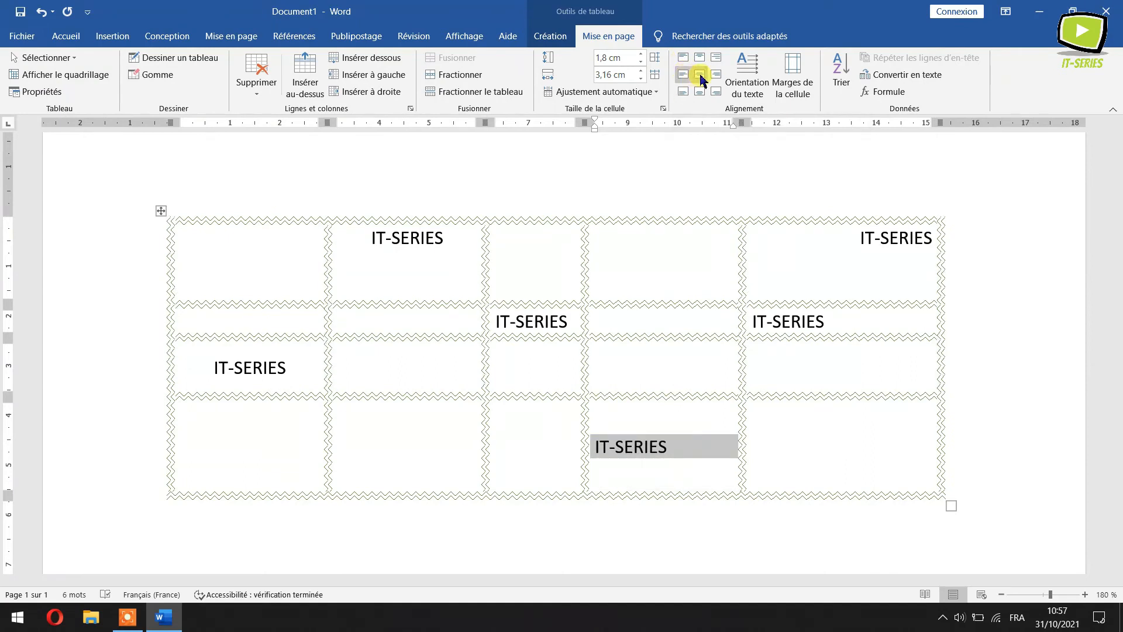
{"action": "left_click", "coordinate": [700, 75]}
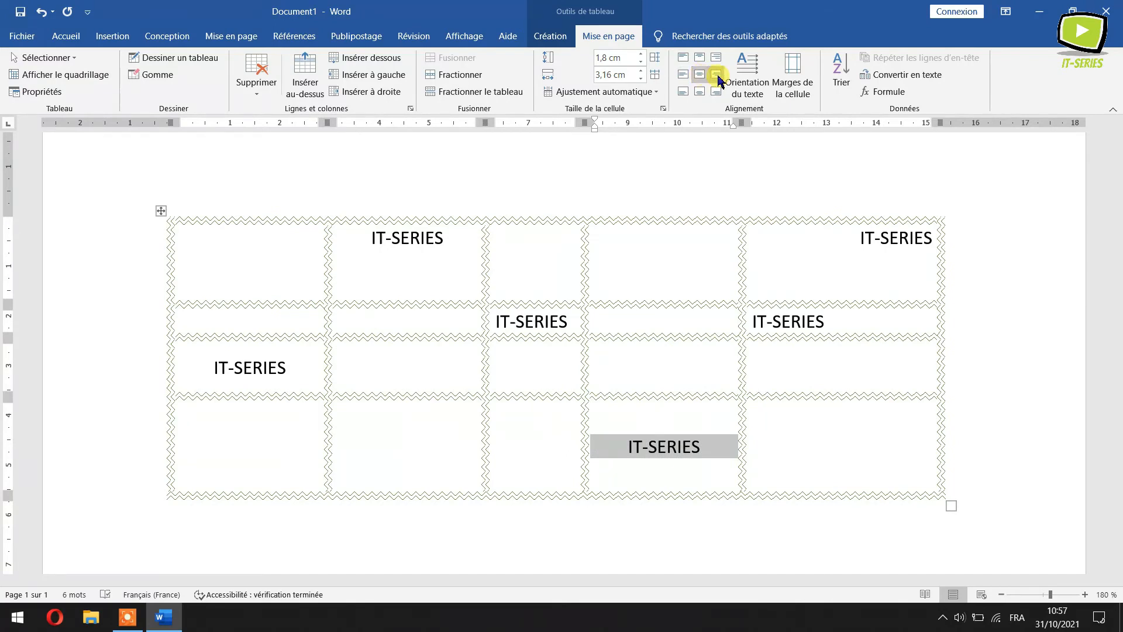
{"action": "left_click", "coordinate": [717, 74]}
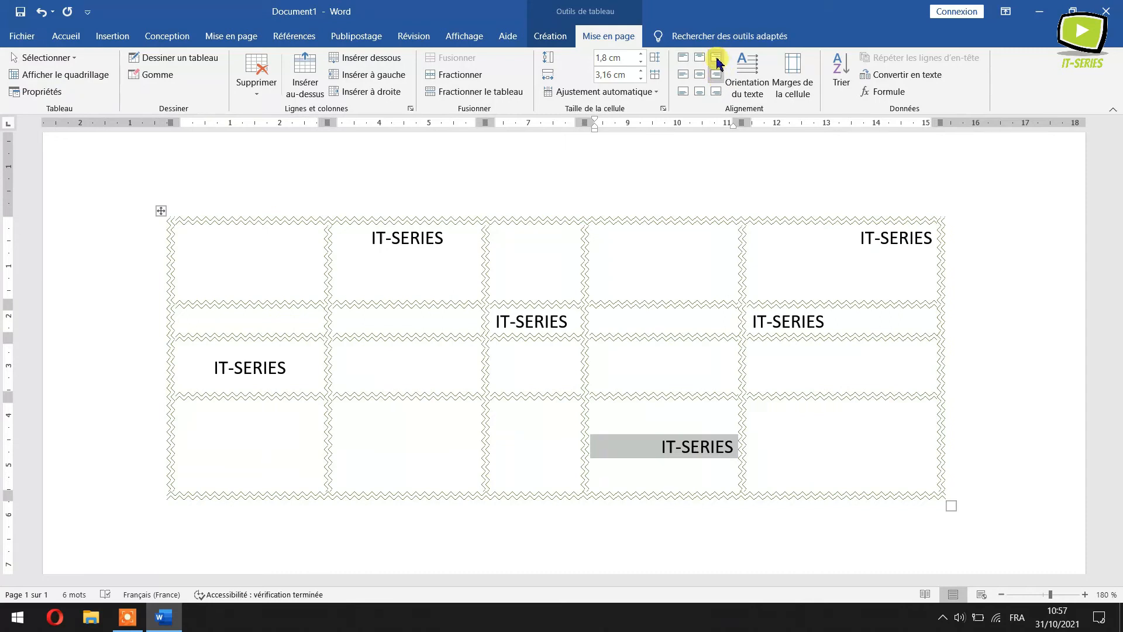
{"action": "left_click", "coordinate": [717, 59]}
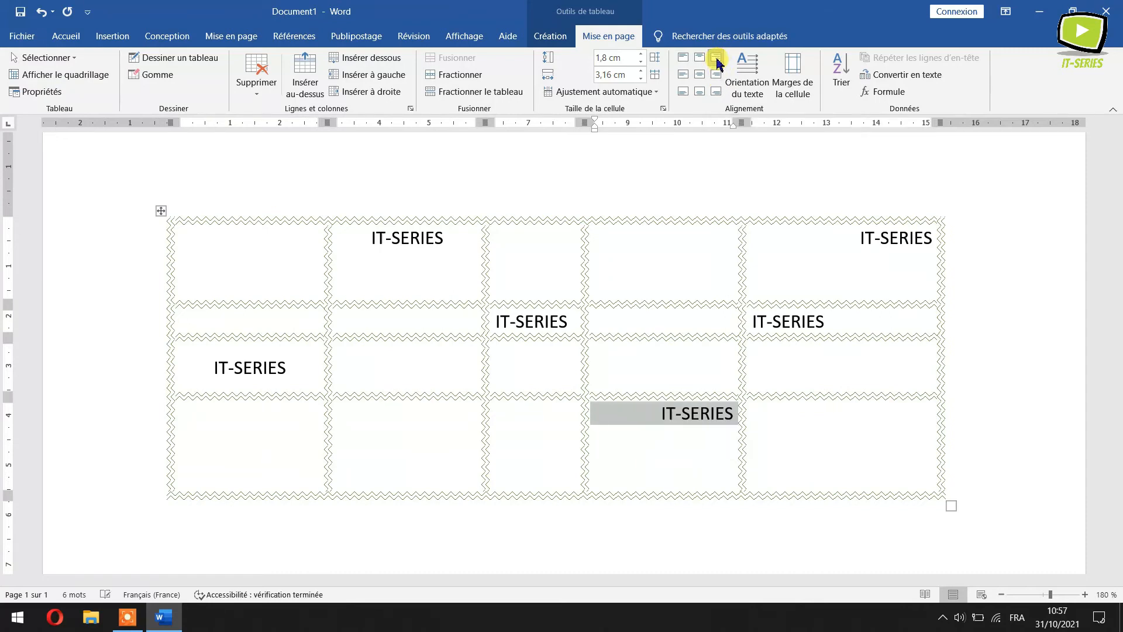
{"action": "left_click", "coordinate": [682, 59]}
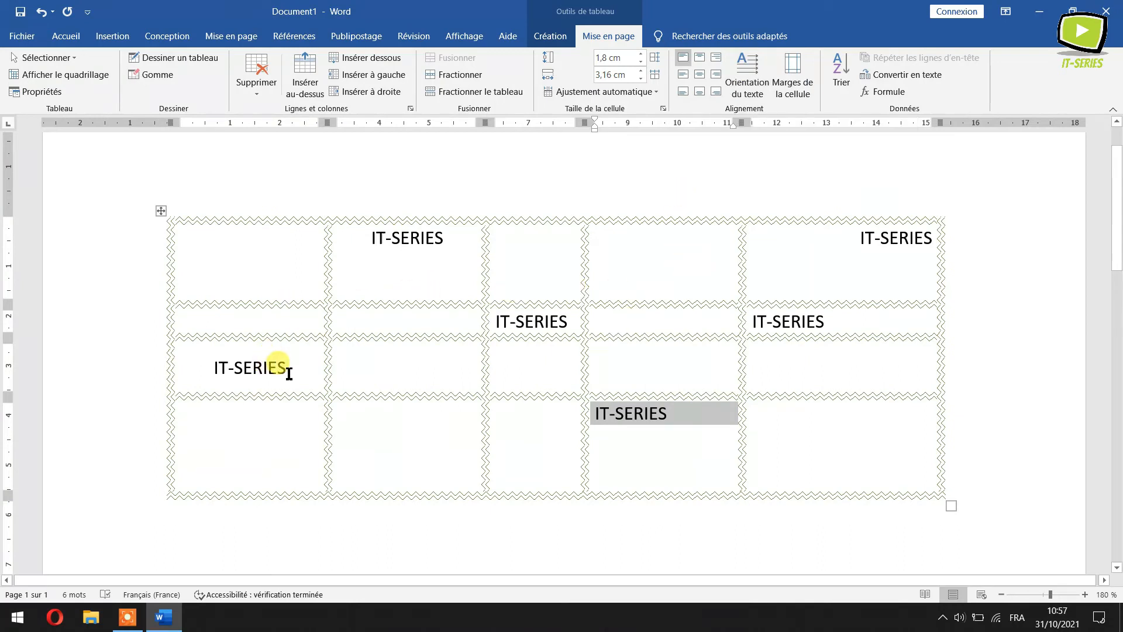
Cycle the text direction in the third row's first cell twice through both vertical orientations and back to horizontal.
{"action": "left_click_drag", "start_coordinate": [289, 373], "coordinate": [198, 368]}
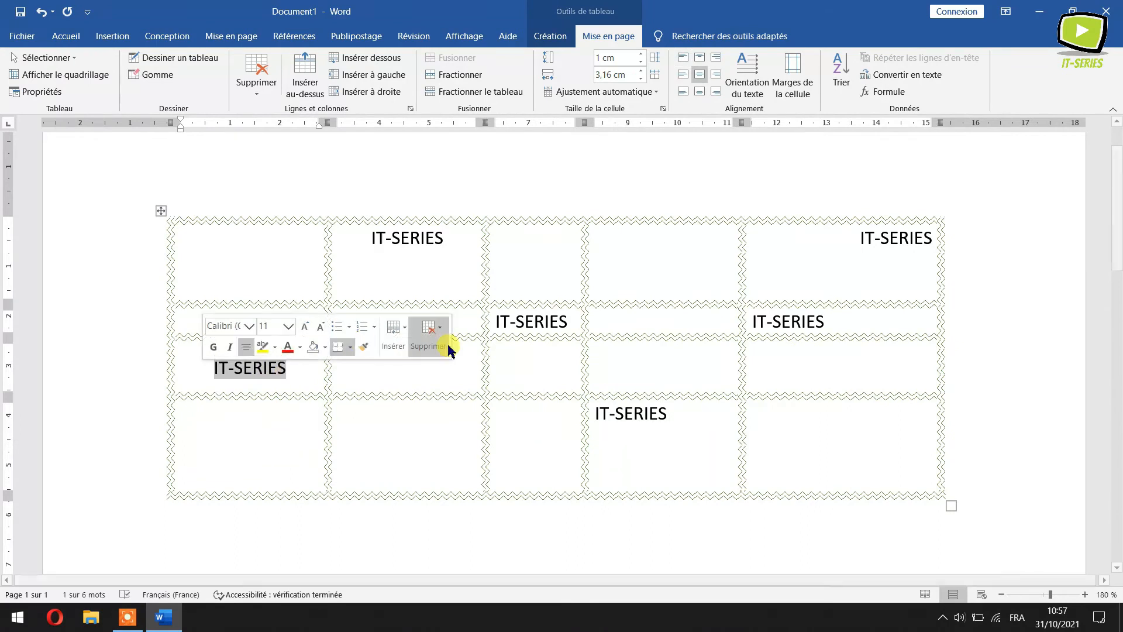
{"action": "left_click", "coordinate": [754, 73]}
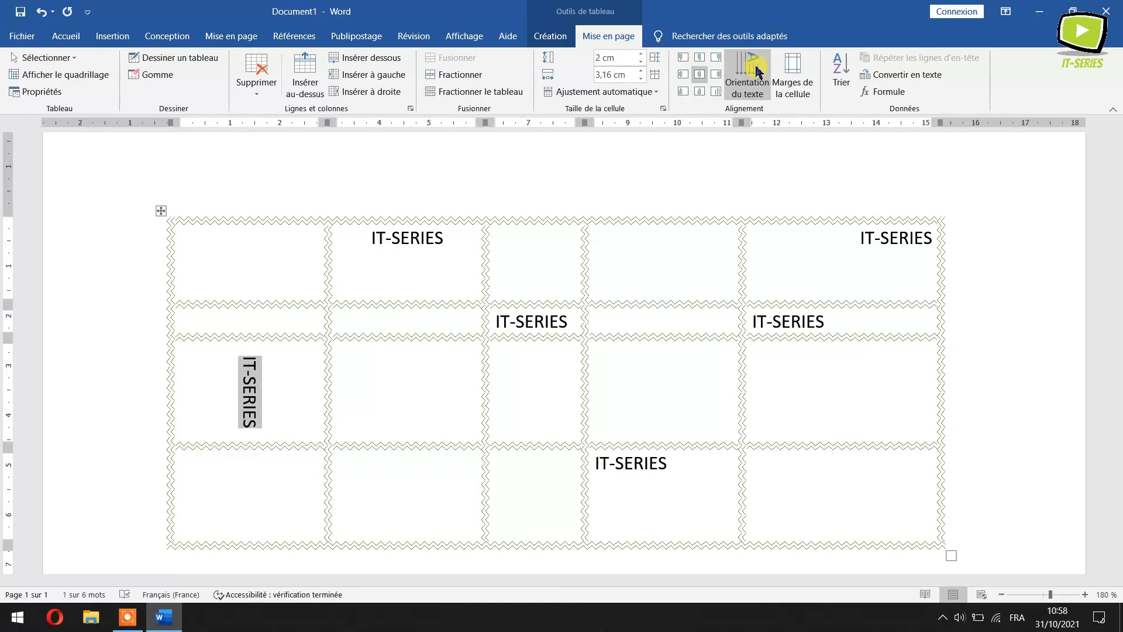
{"action": "left_click", "coordinate": [756, 70]}
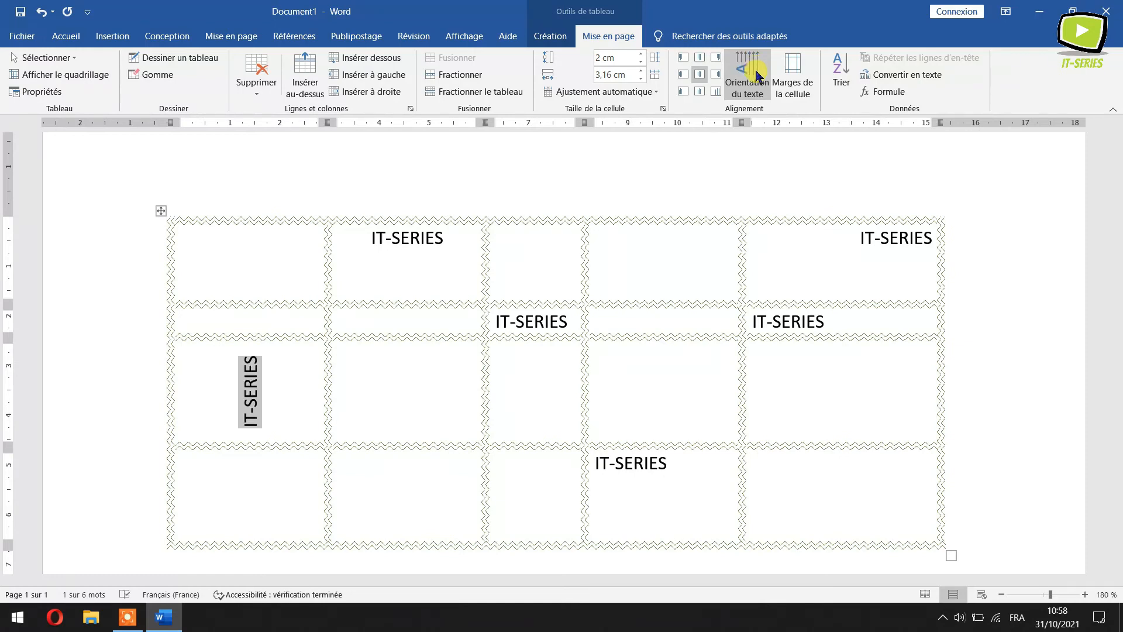
{"action": "left_click", "coordinate": [755, 74]}
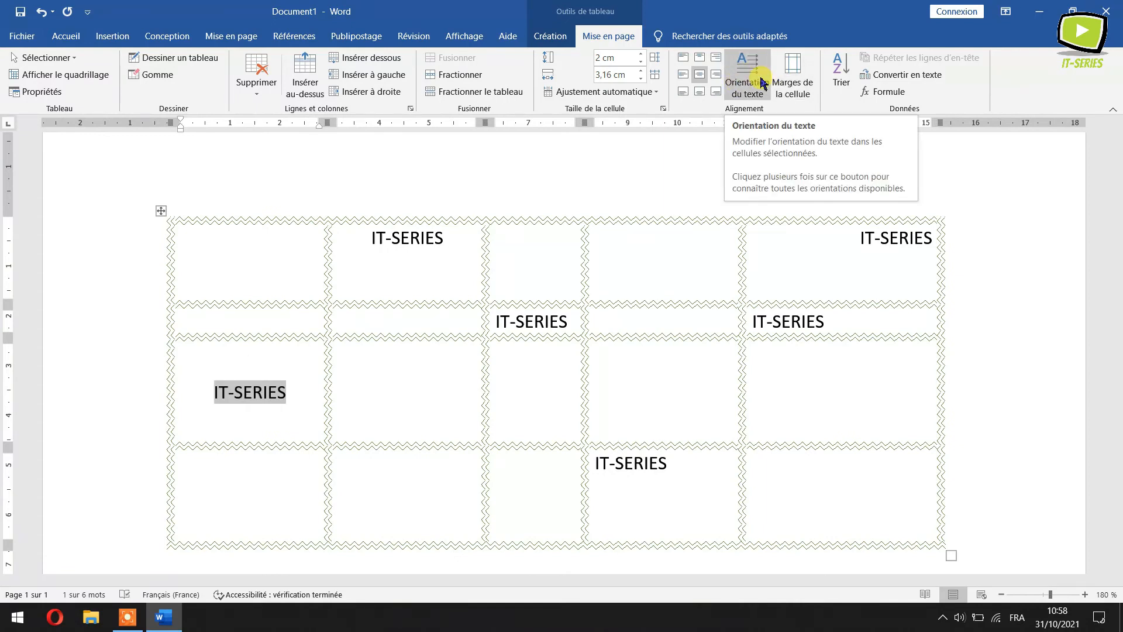
{"action": "left_click", "coordinate": [758, 83]}
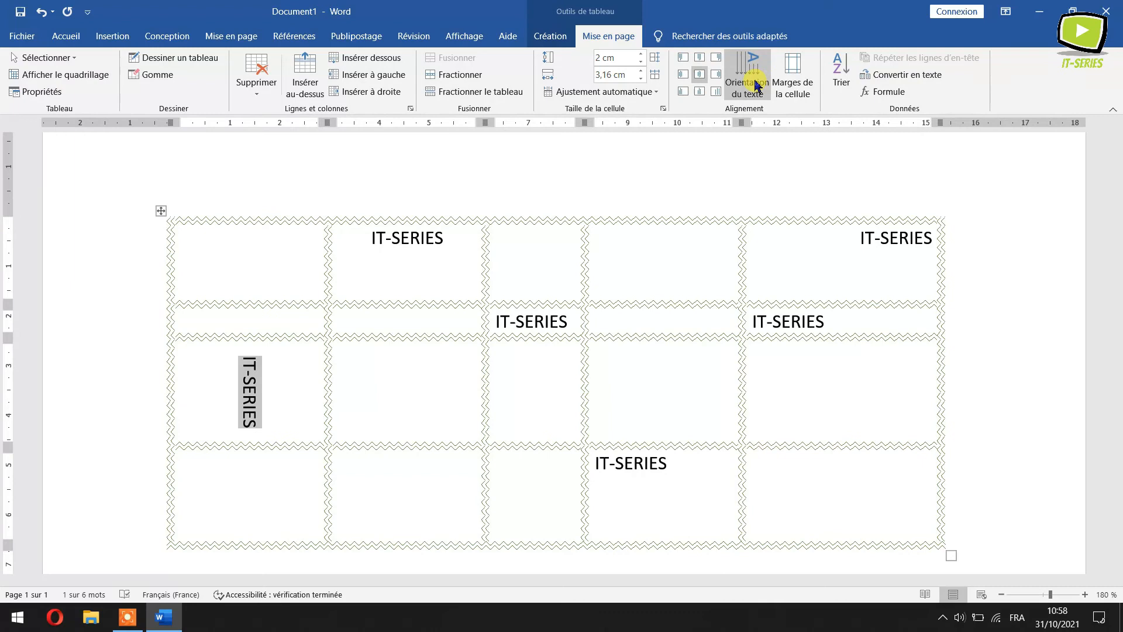
{"action": "left_click", "coordinate": [755, 84]}
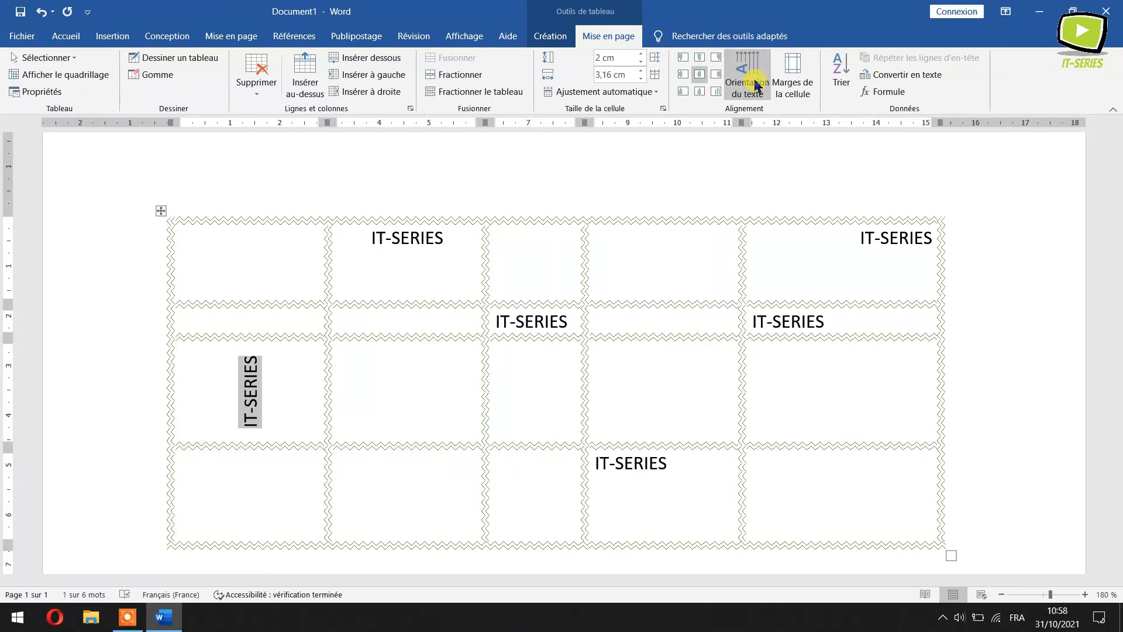
{"action": "left_click", "coordinate": [755, 85]}
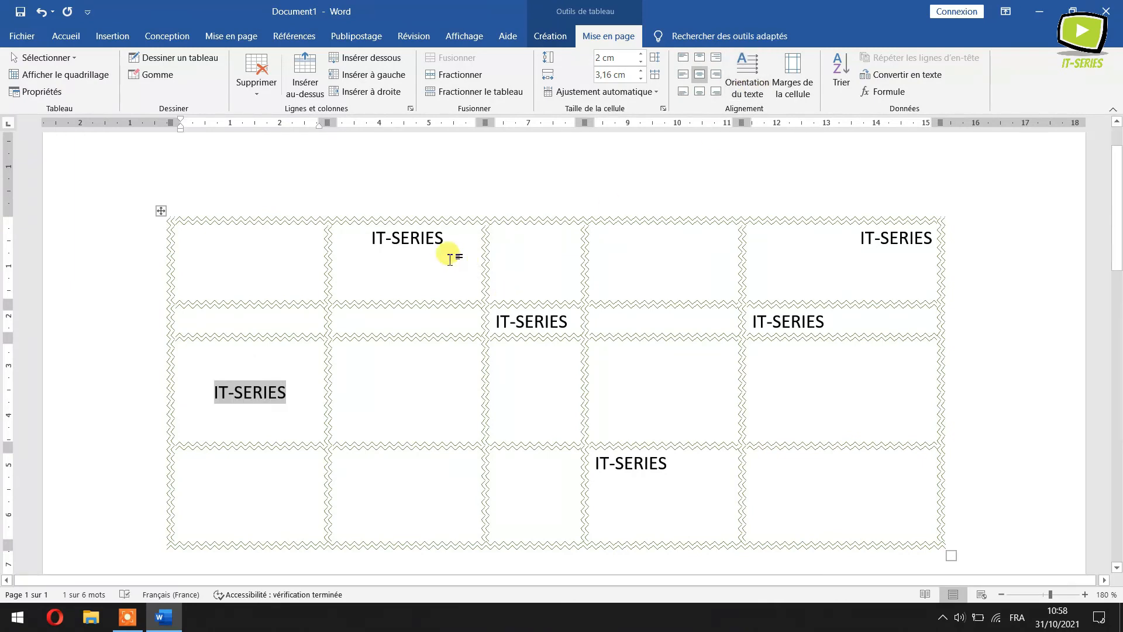
Rotate the text in the first row's second cell to read downwards and the fourth row's text to read upwards.
{"action": "left_click_drag", "start_coordinate": [412, 244], "coordinate": [371, 233]}
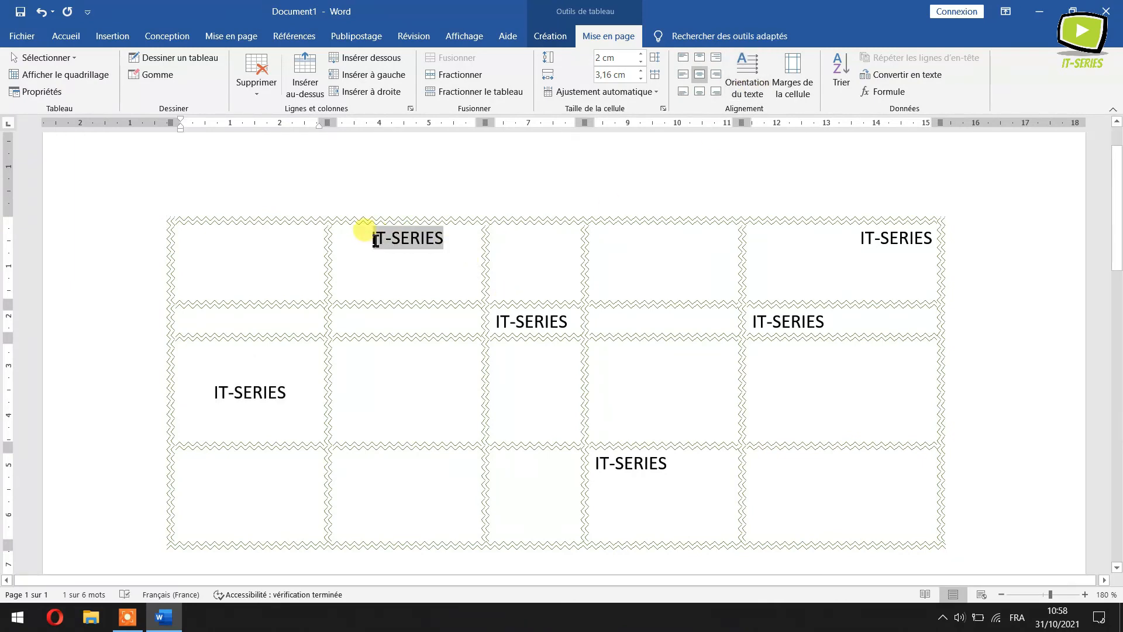
{"action": "left_click", "coordinate": [748, 70]}
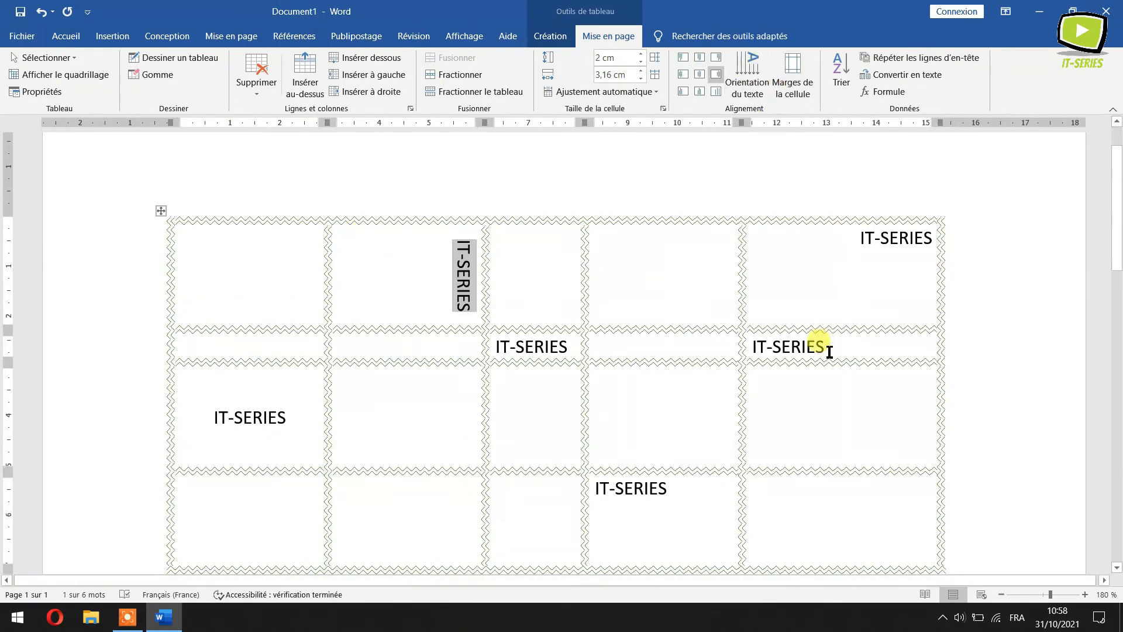
{"action": "left_click", "coordinate": [668, 489]}
{"action": "left_click_drag", "start_coordinate": [622, 490], "coordinate": [594, 484]}
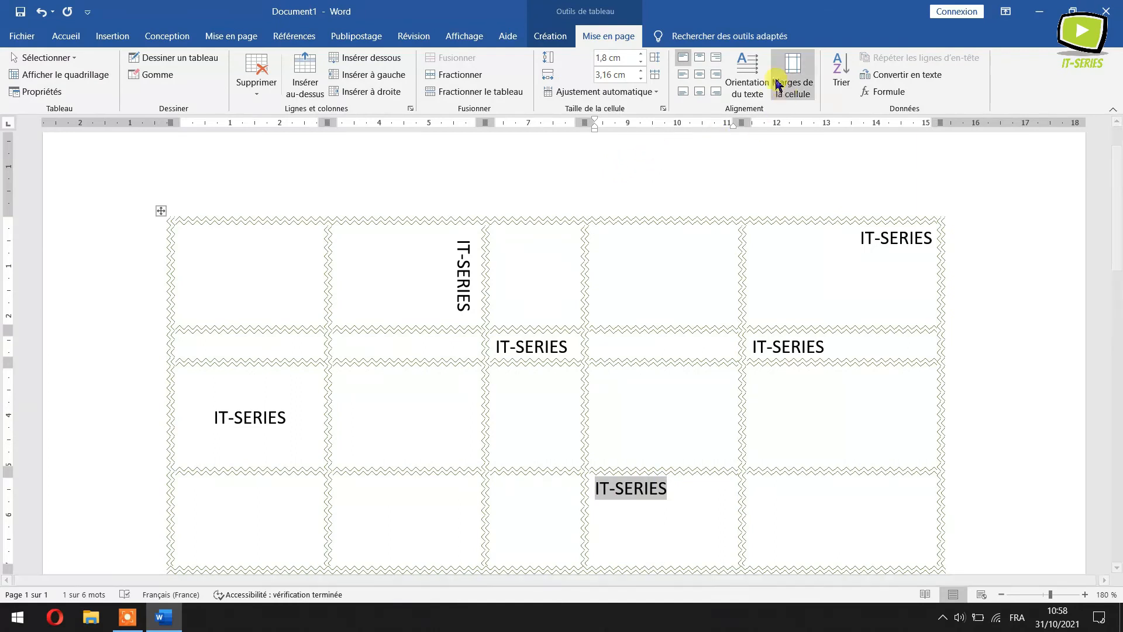
{"action": "left_click", "coordinate": [741, 81]}
{"action": "left_click", "coordinate": [740, 82]}
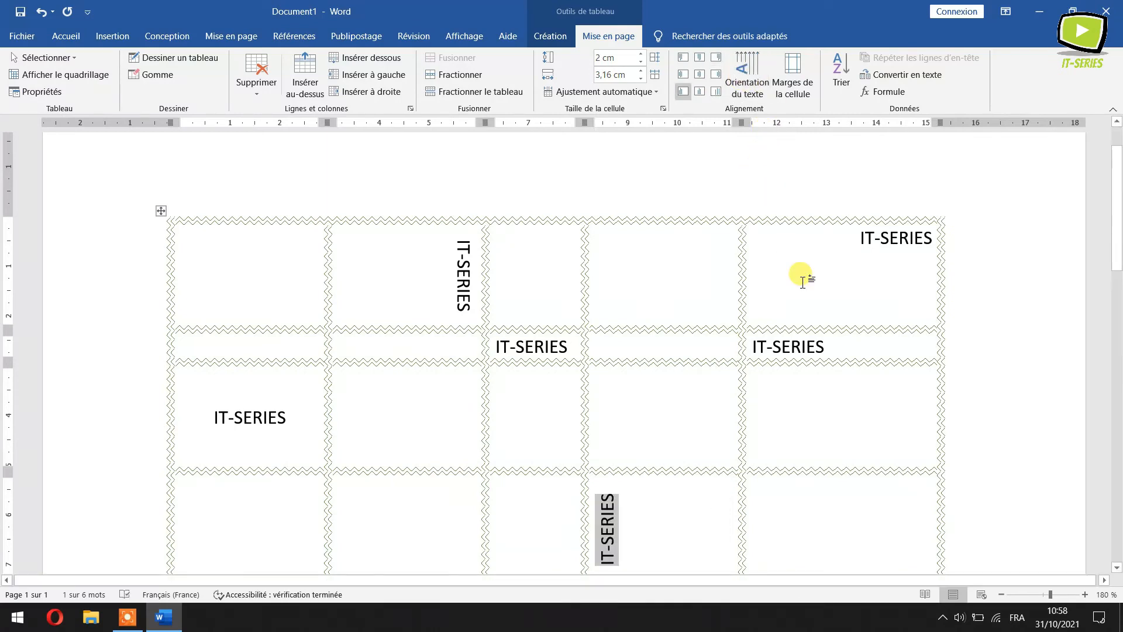
With the cursor in the third row's first cell, allow spacing of 0,04 cm between cells in the table's cell margin options.
{"action": "scroll", "coordinate": [784, 292], "scroll_direction": "down", "scroll_amount": 2}
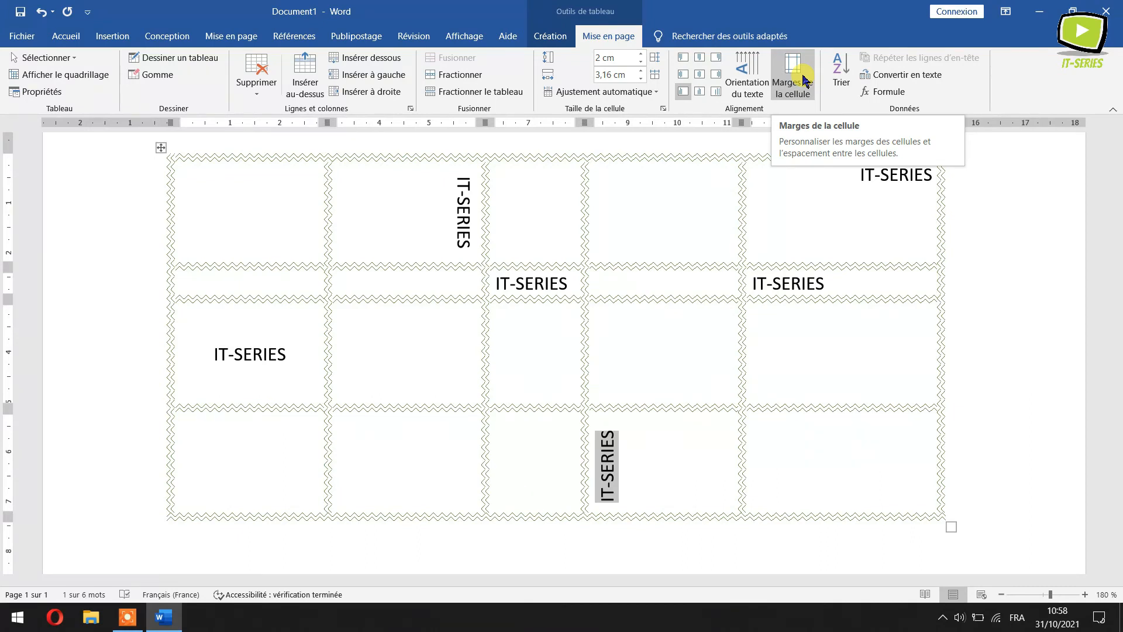
{"action": "left_click", "coordinate": [800, 93]}
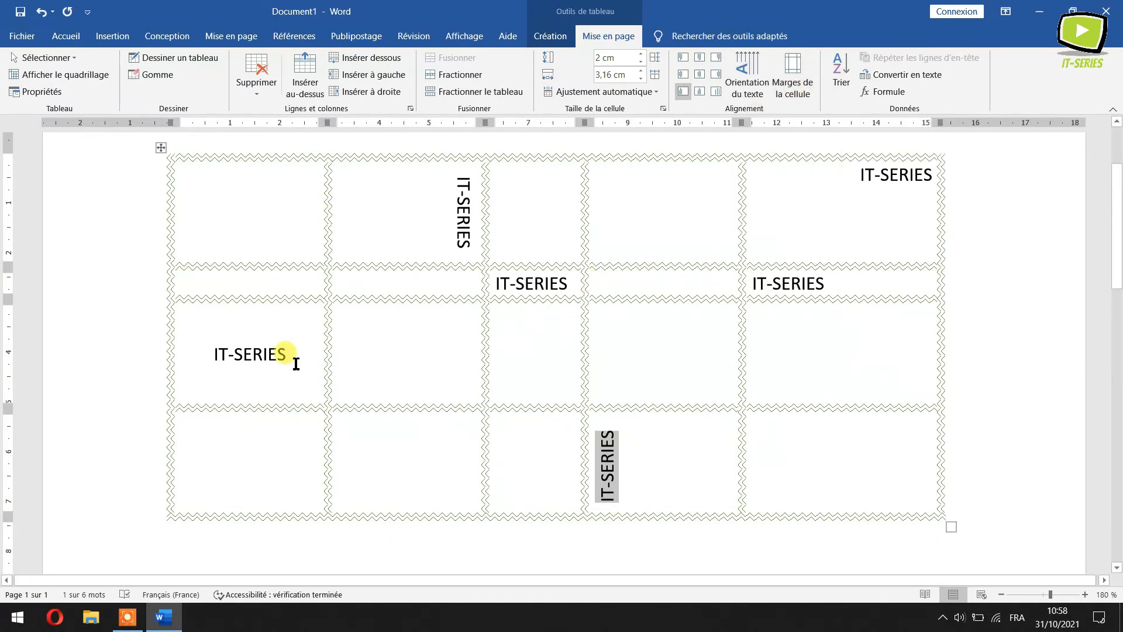
{"action": "left_click_drag", "start_coordinate": [295, 360], "coordinate": [201, 352]}
{"action": "left_click", "coordinate": [201, 339]}
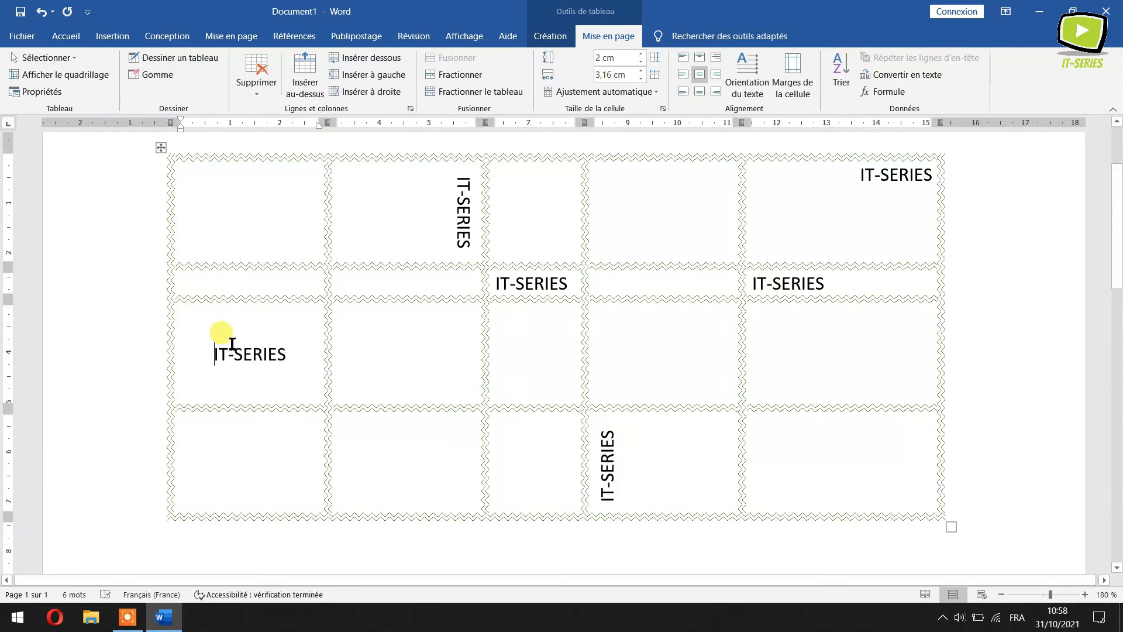
{"action": "left_click", "coordinate": [793, 86]}
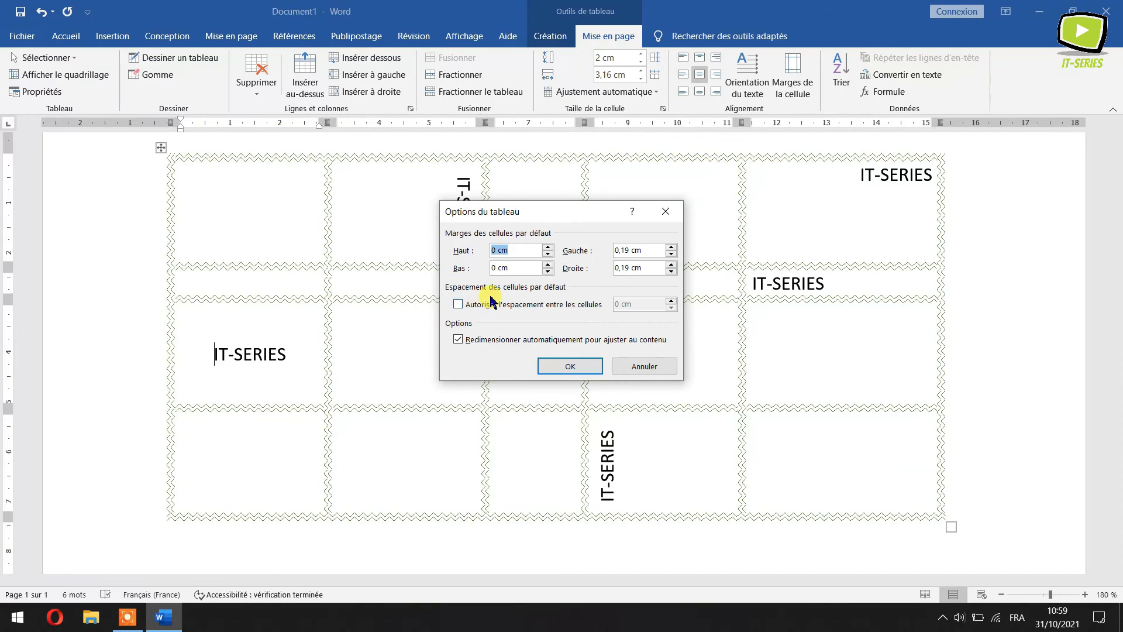
{"action": "left_click", "coordinate": [458, 304]}
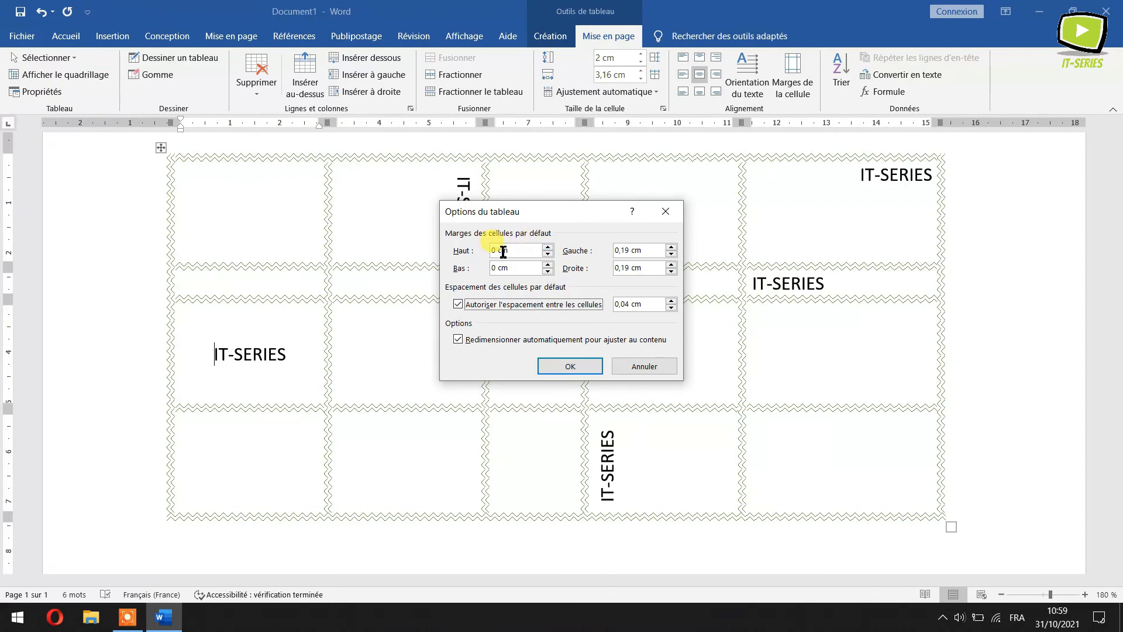
Set the default top and bottom cell margins to 0,1 cm and apply the table options.
{"action": "left_click", "coordinate": [548, 247]}
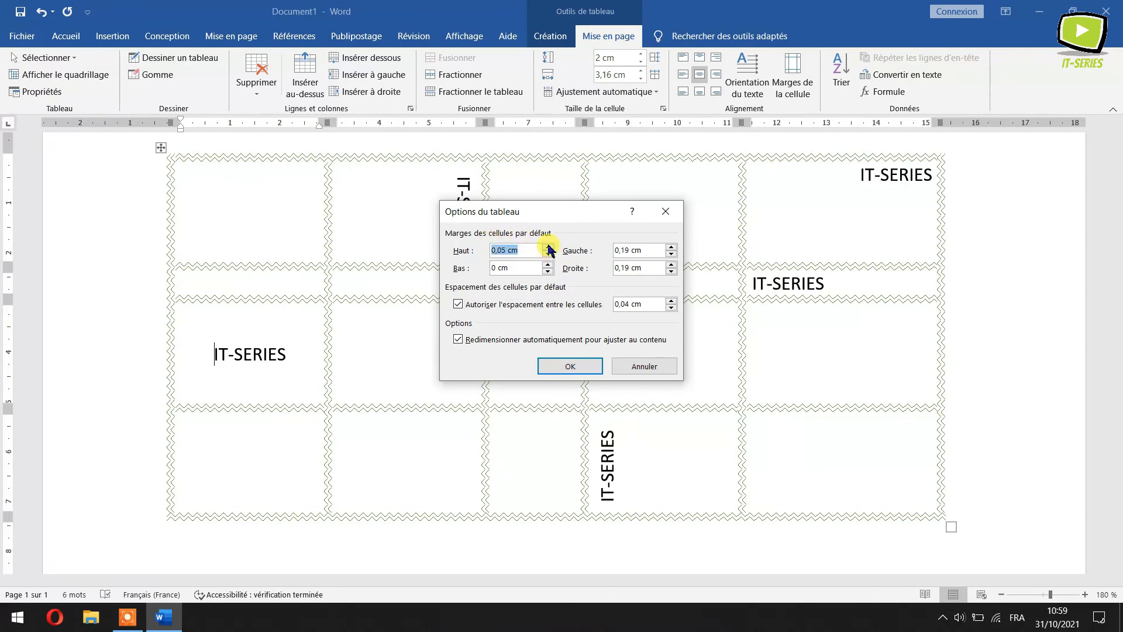
{"action": "left_click", "coordinate": [548, 248]}
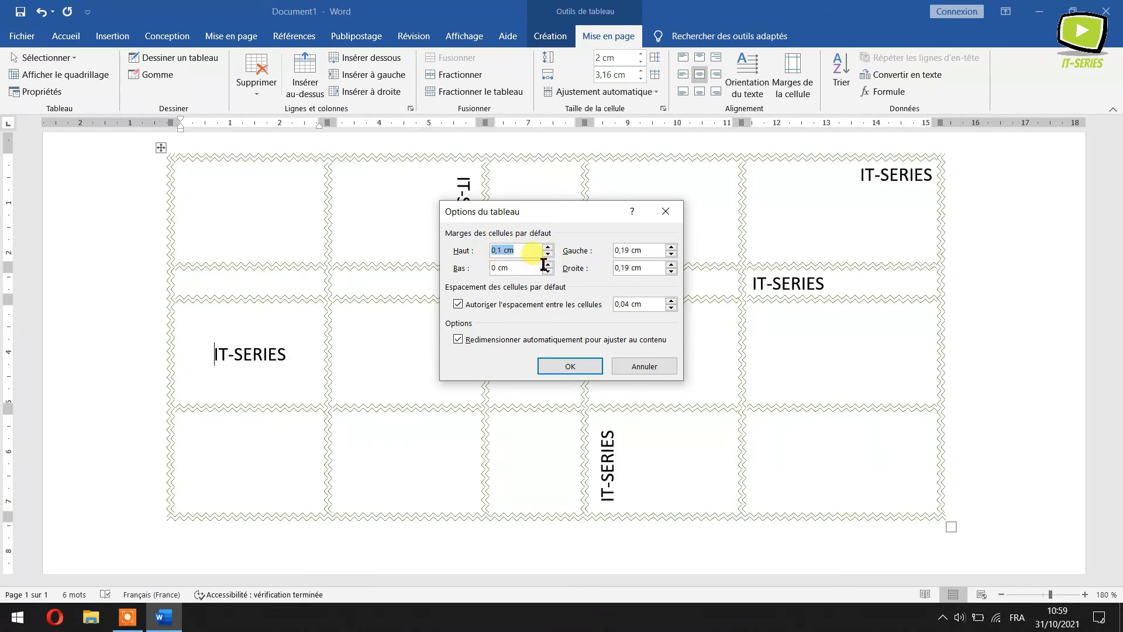
{"action": "left_click", "coordinate": [548, 265]}
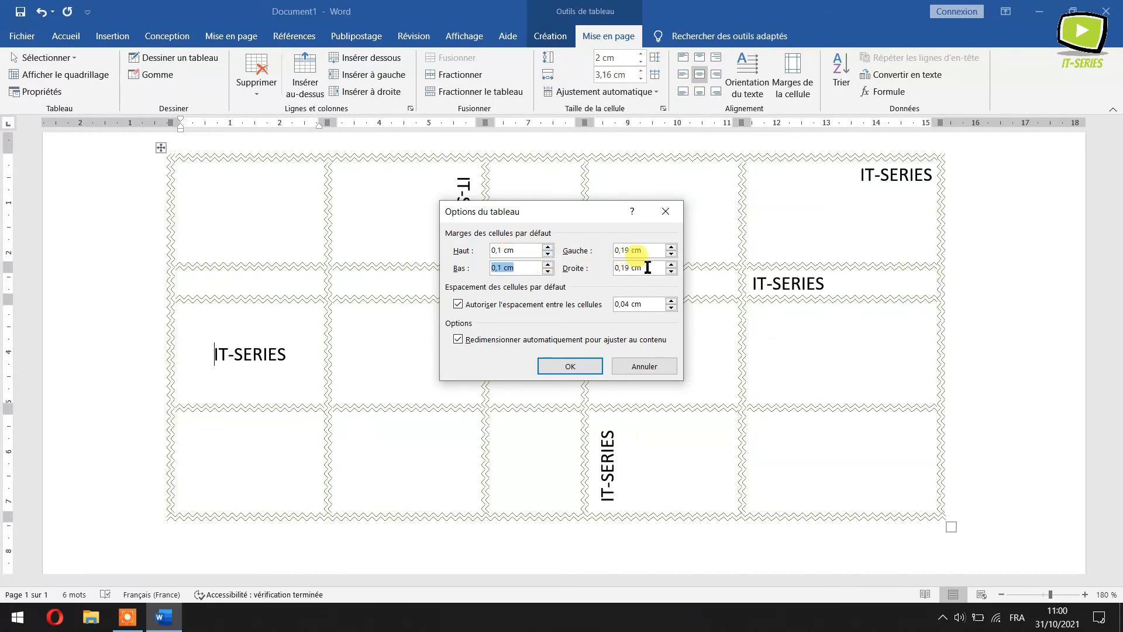
{"action": "left_click", "coordinate": [570, 366]}
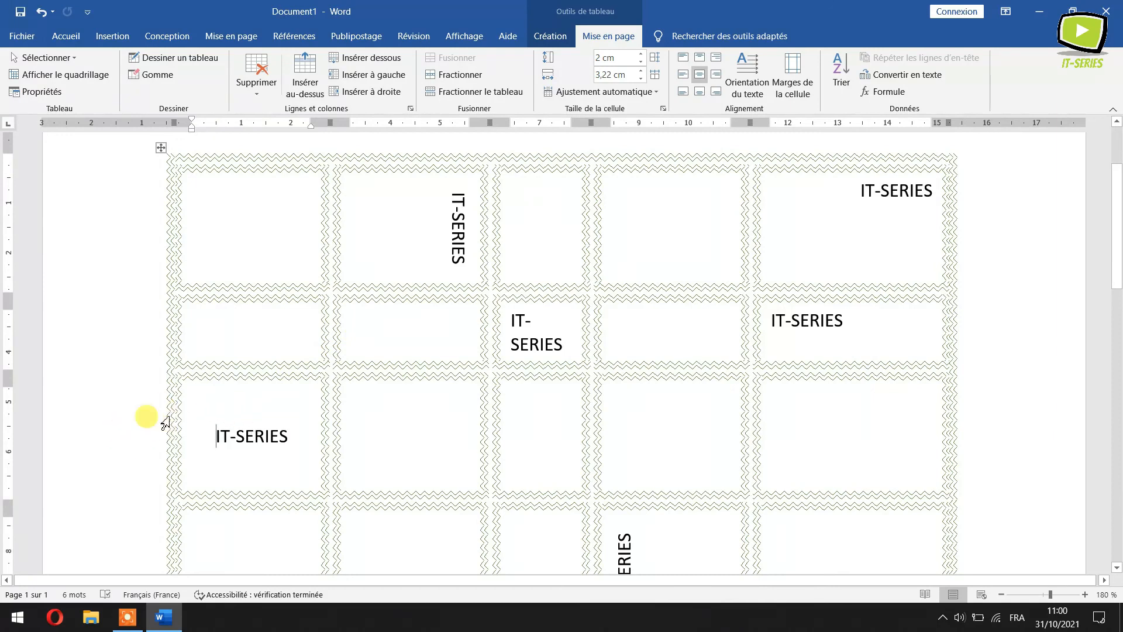
{"action": "scroll", "coordinate": [186, 430], "scroll_direction": "down", "scroll_amount": 3}
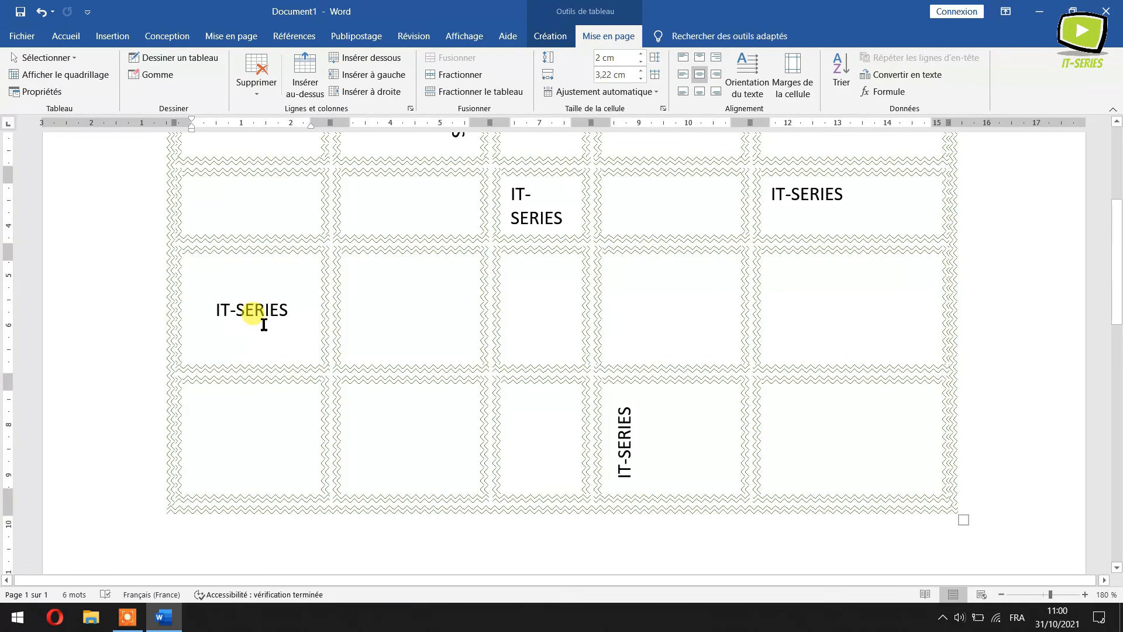
{"action": "scroll", "coordinate": [264, 331], "scroll_direction": "up", "scroll_amount": 3}
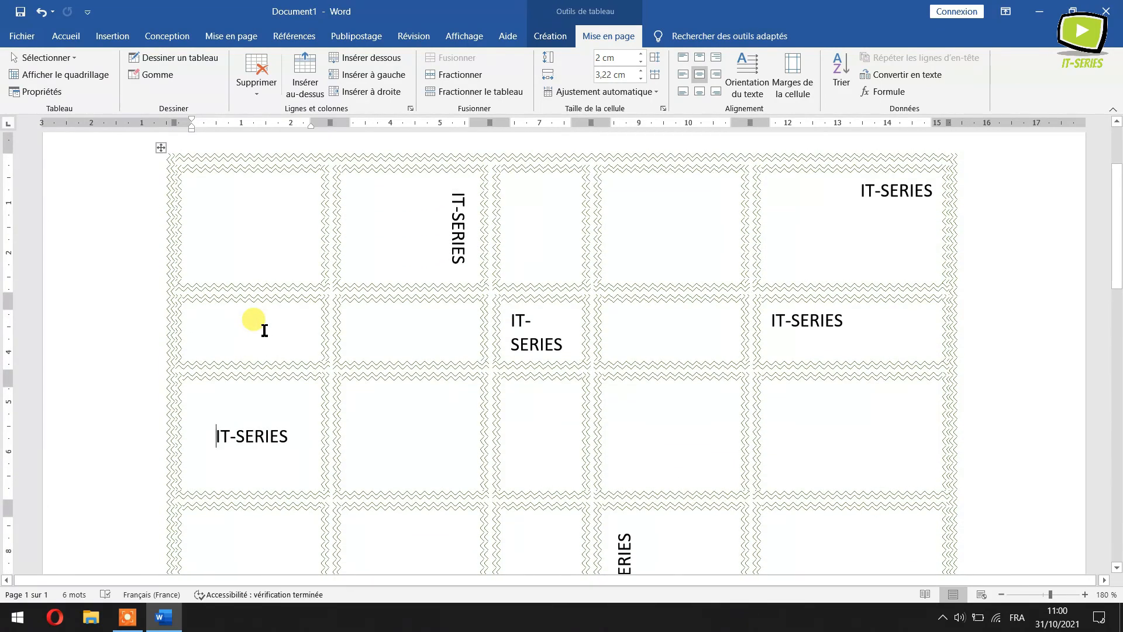
{"action": "left_click", "coordinate": [527, 408]}
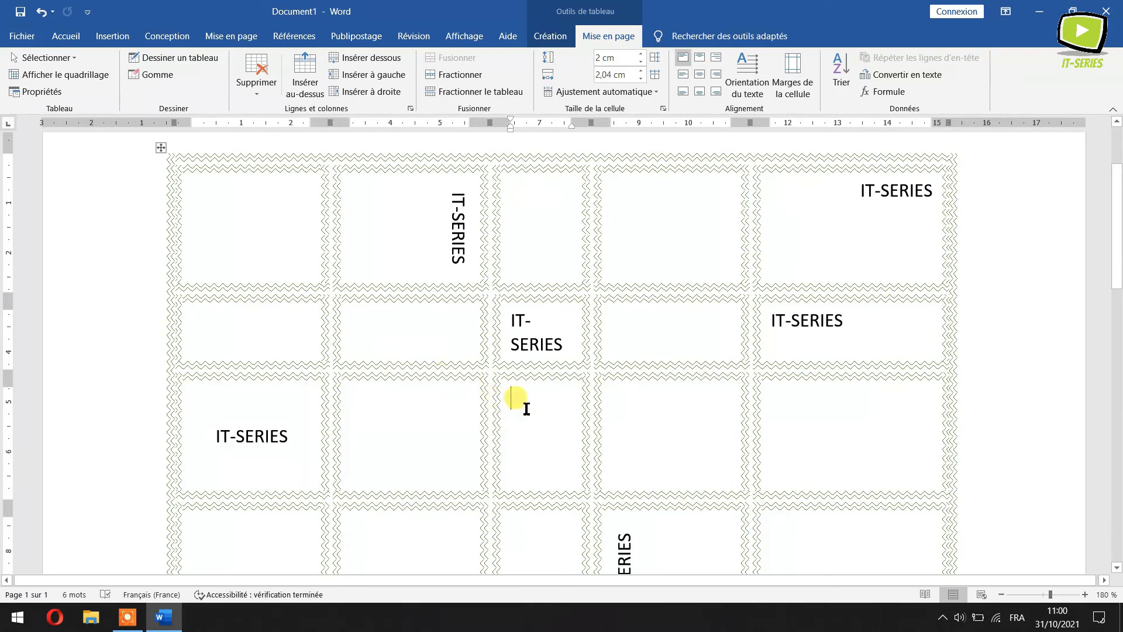